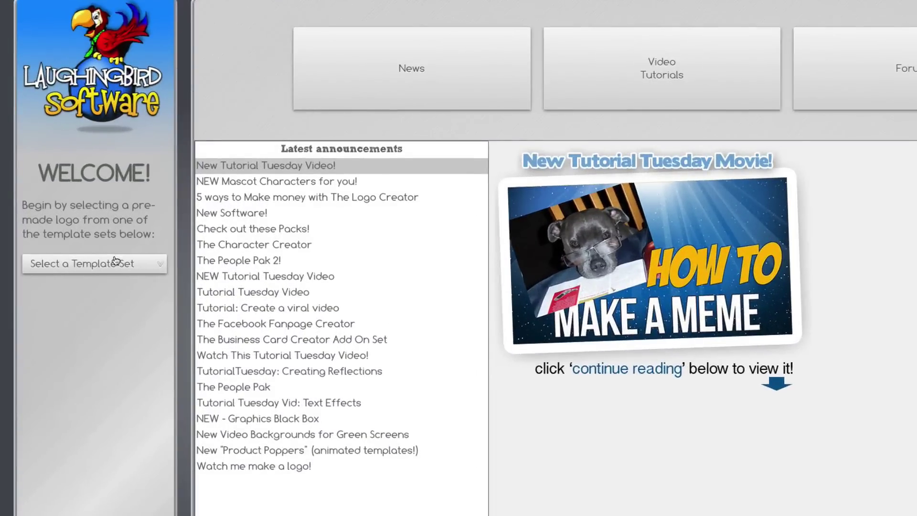
Start a new custom template set and save its folder as Fiverr_Templates on the Desktop.
left_click(116, 260)
left_click(73, 340)
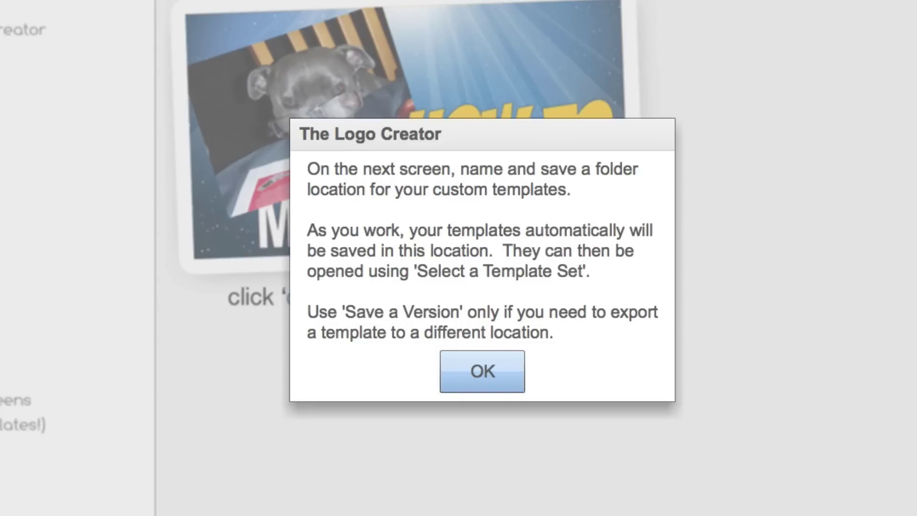
left_click(498, 365)
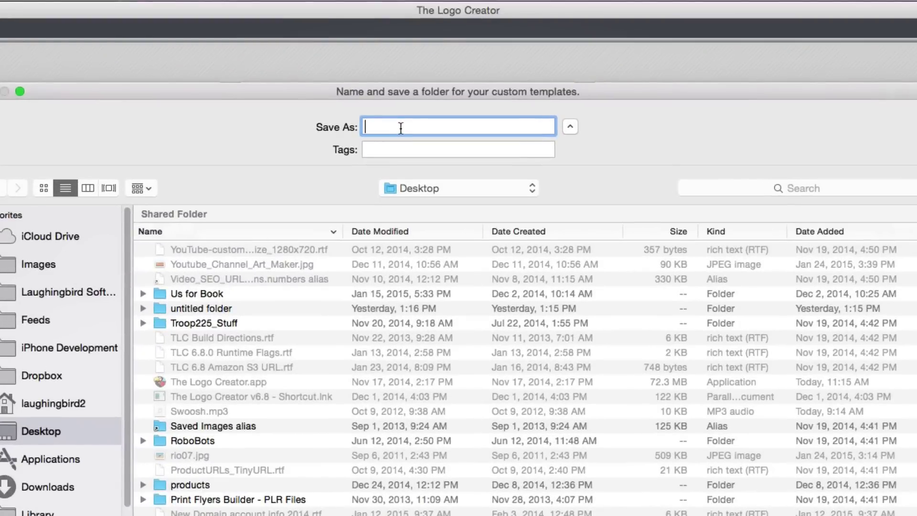
type("Fiverr_Templates")
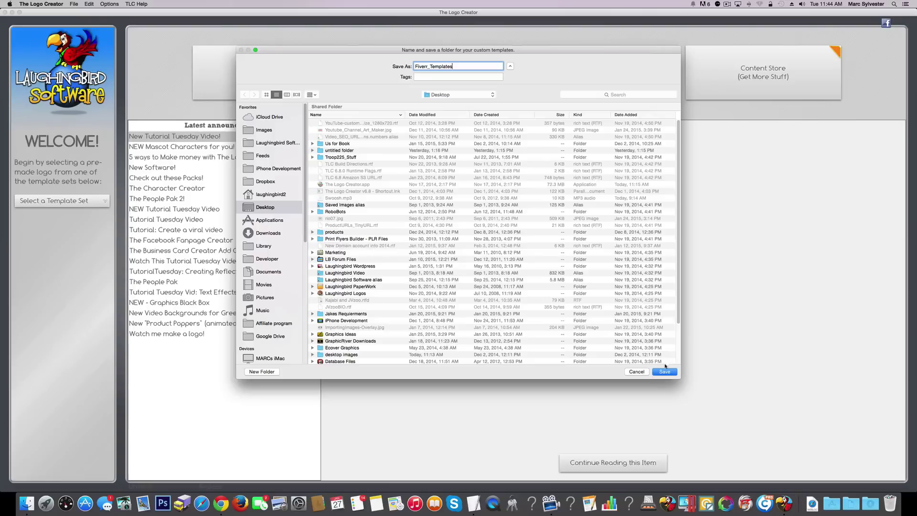
left_click(665, 372)
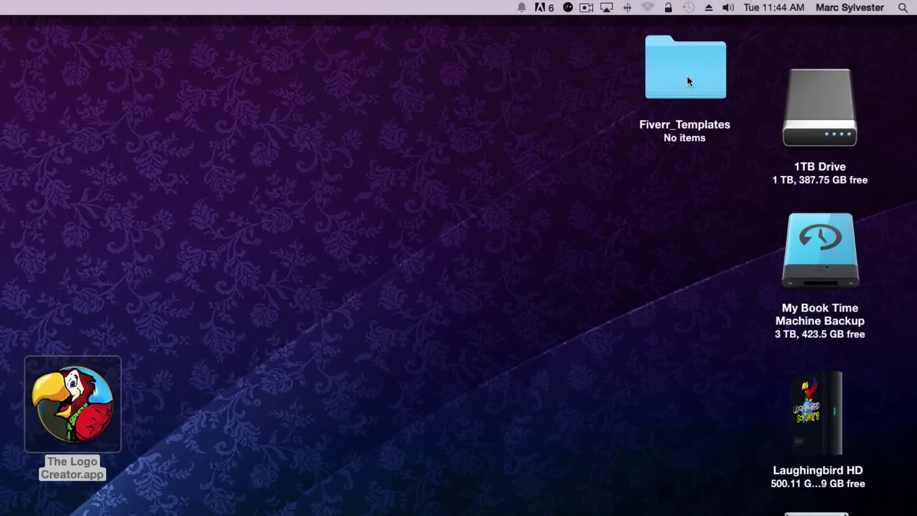
Select the Fiverr_Templates folder on the desktop, showing it holds no items.
left_click(686, 76)
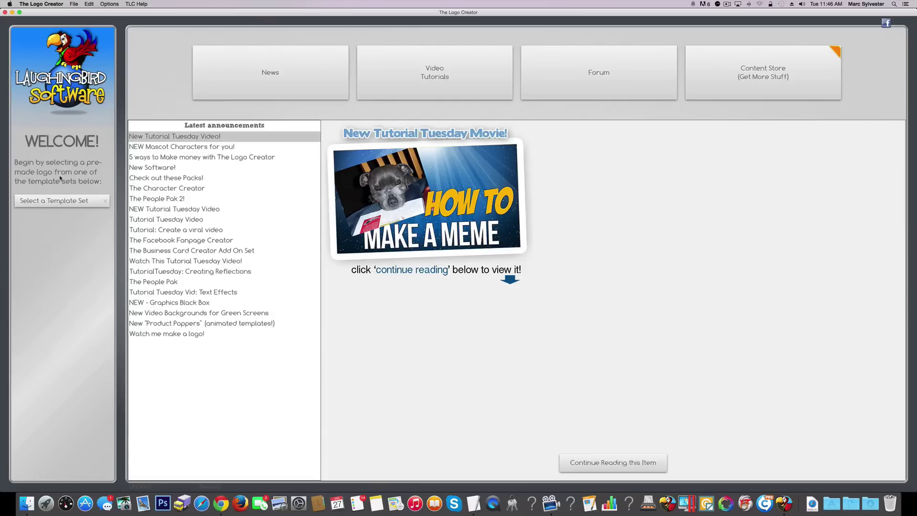
From the Business Cards Set, start template BusinessCard1 using the blue Laughingbird Software card.
left_click(50, 201)
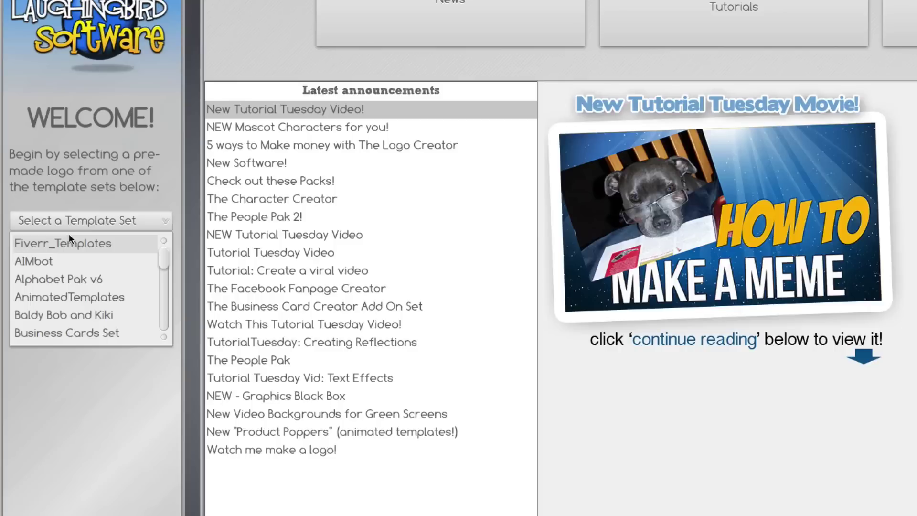
left_click(67, 334)
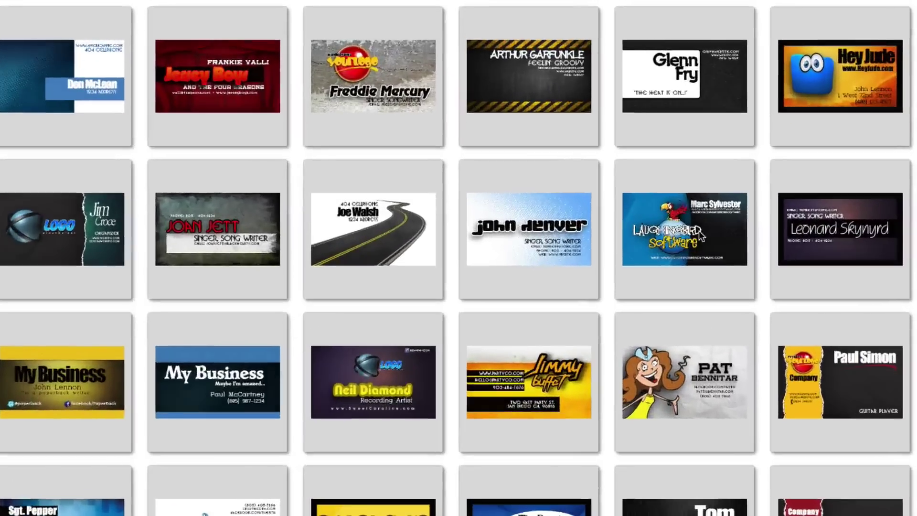
left_click(616, 244)
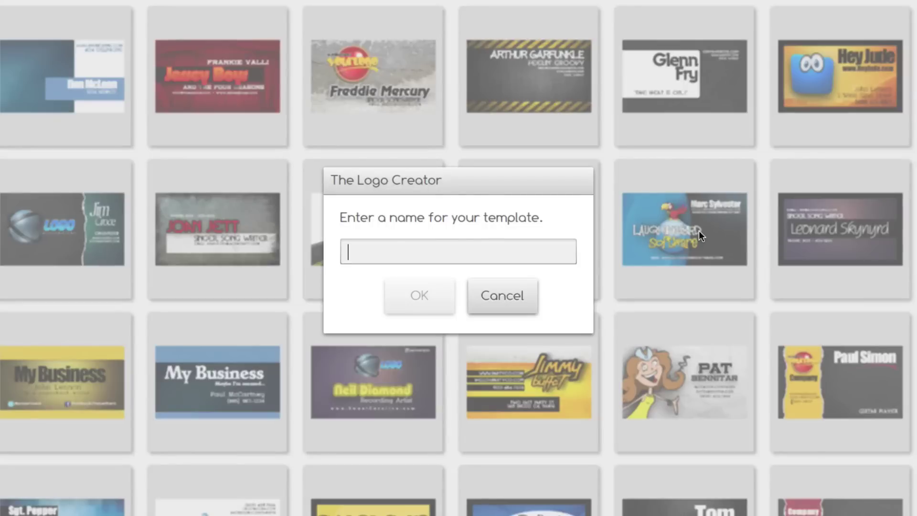
type("BusinessCa")
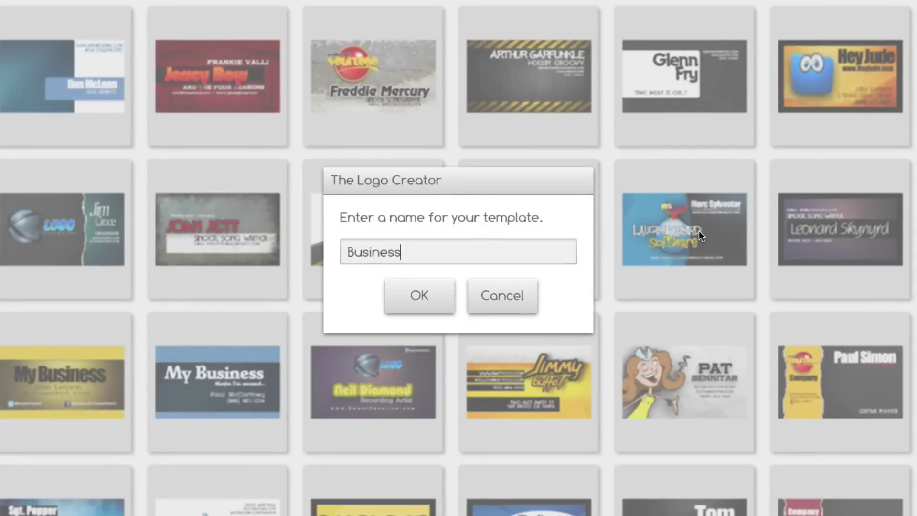
type("rd1")
key("Return")
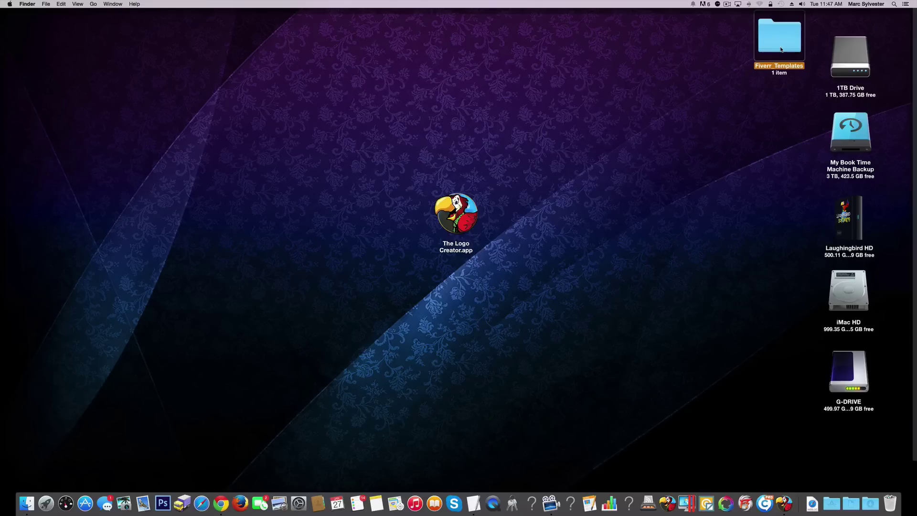
Open Fiverr_Templates and its BusinessCard1 subfolder to view the .tlc and image files, then go back.
double_click(711, 79)
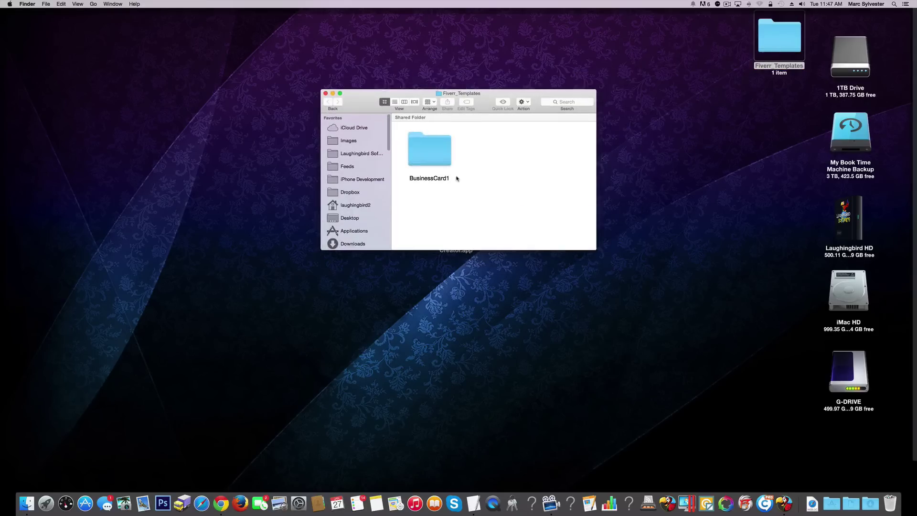
double_click(430, 156)
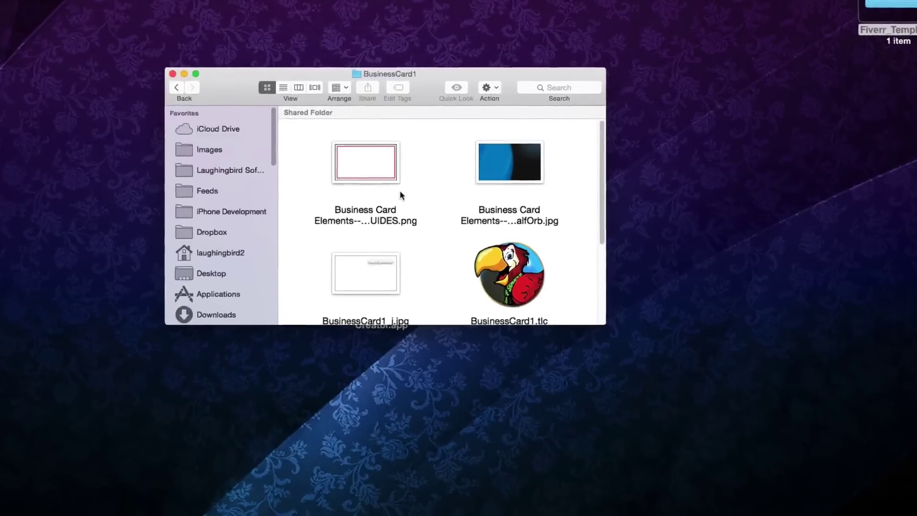
scroll(416, 186, "down", 4)
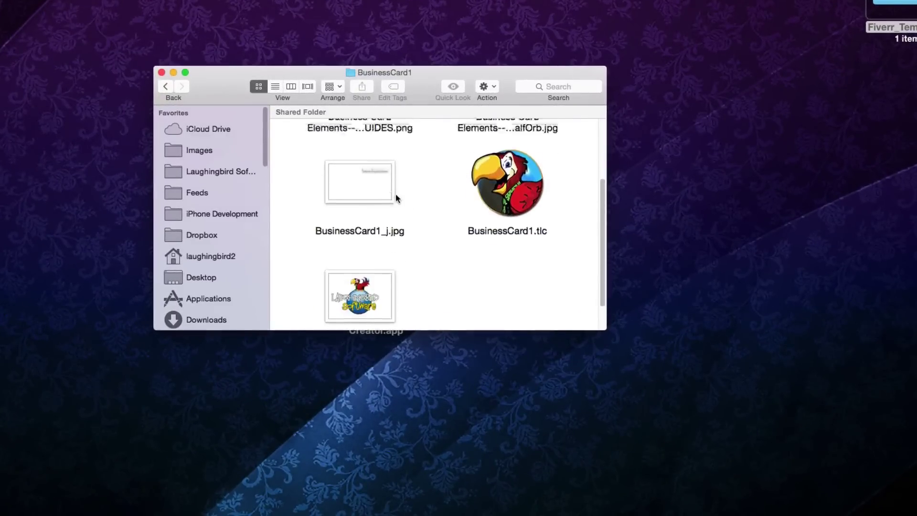
scroll(395, 194, "up", 3)
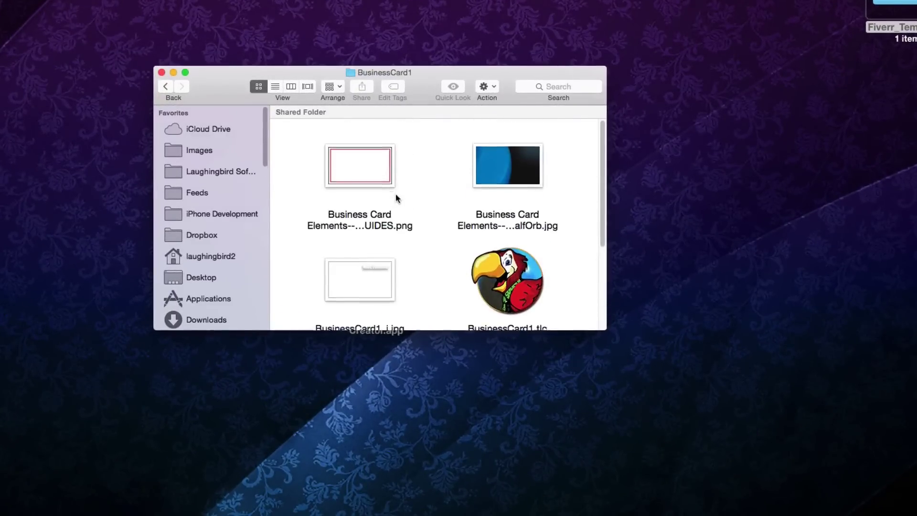
left_click(167, 86)
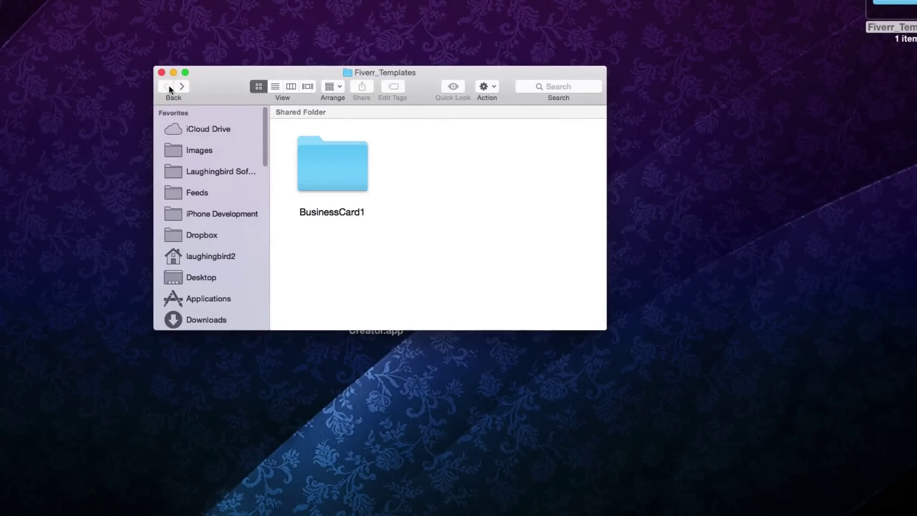
key("F11")
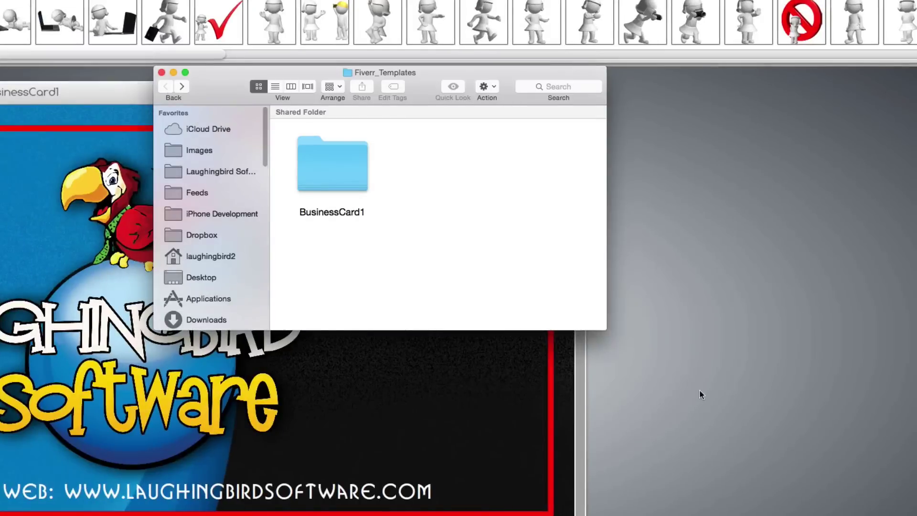
Swap the Laughingbird parrot logo for the Mascots2Go volume 3 Viking mascot at scale 1.39.
left_click(700, 392)
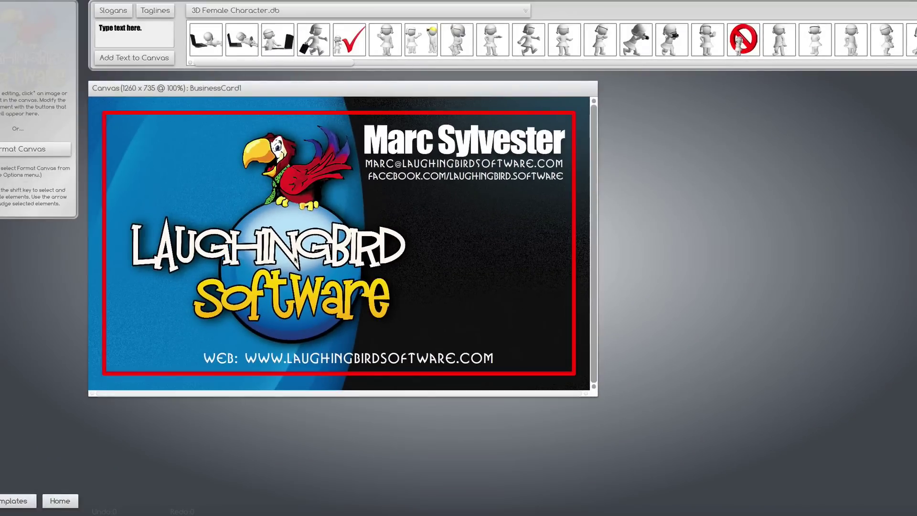
left_click_drag(295, 258, 307, 260)
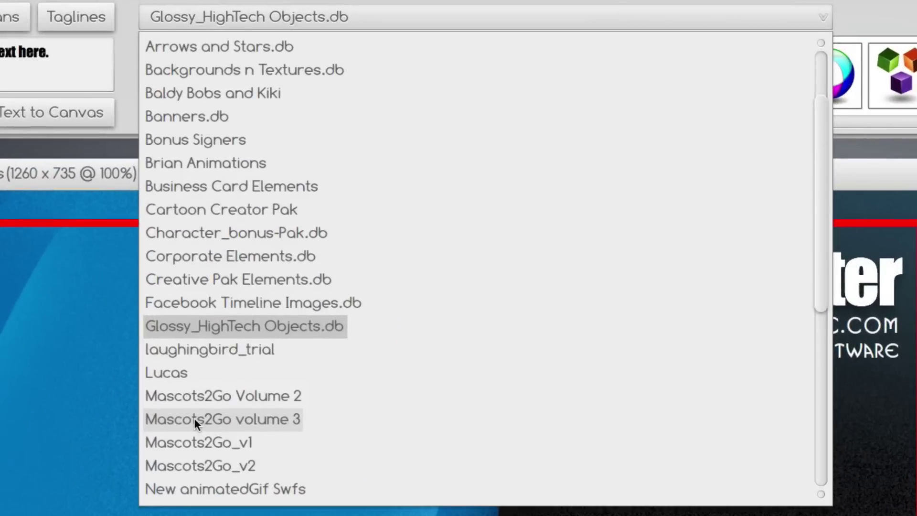
left_click(194, 417)
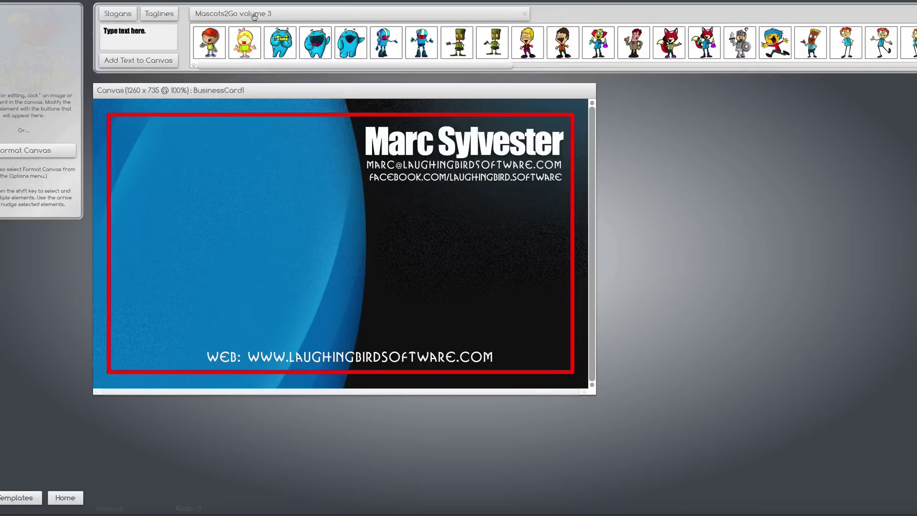
left_click(254, 14)
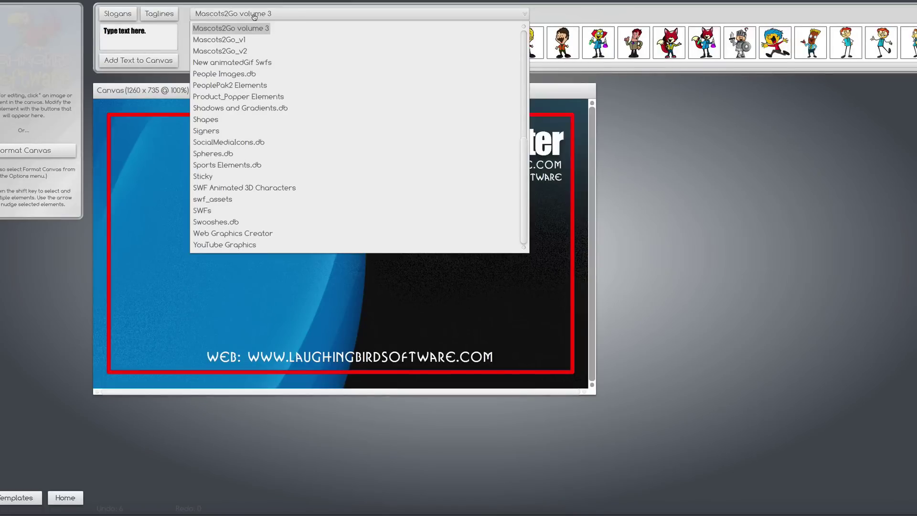
left_click(249, 28)
left_click_drag(664, 45, 215, 262)
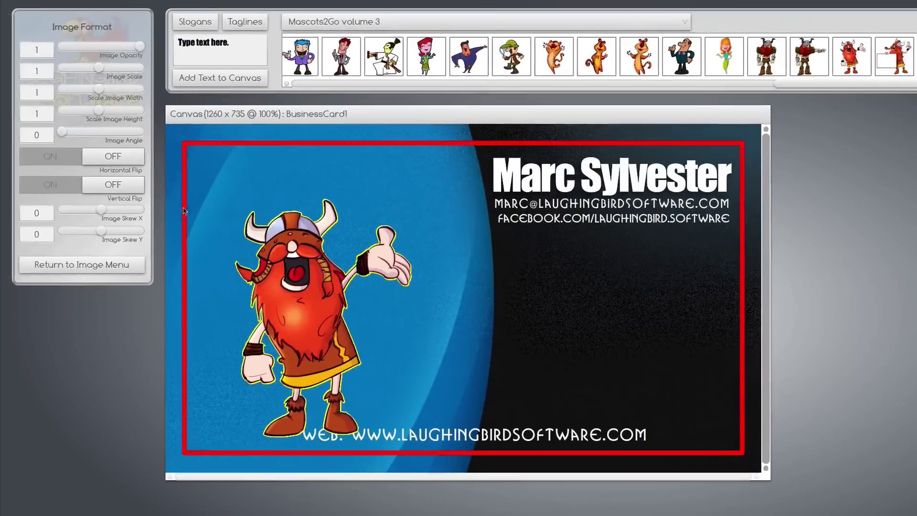
left_click_drag(98, 67, 115, 69)
left_click_drag(302, 261, 299, 249)
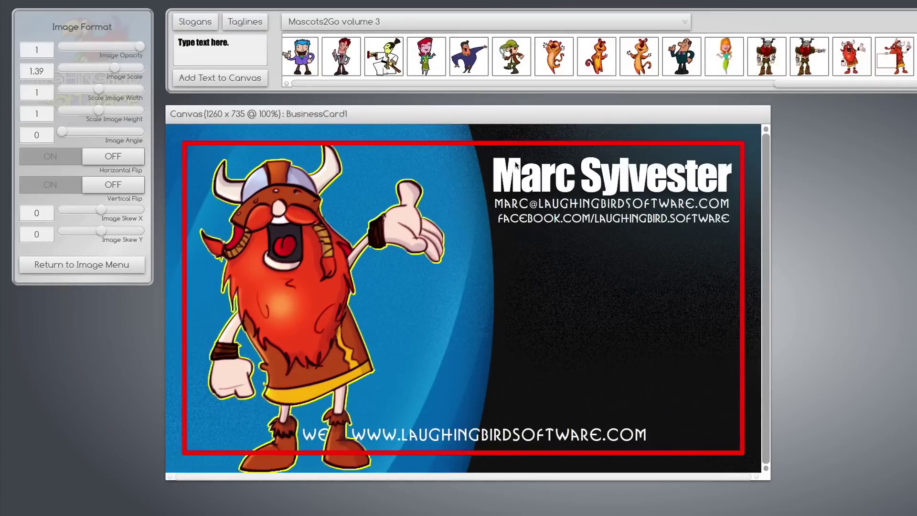
Replace the card's name line with 'Your Name'.
left_click(516, 165)
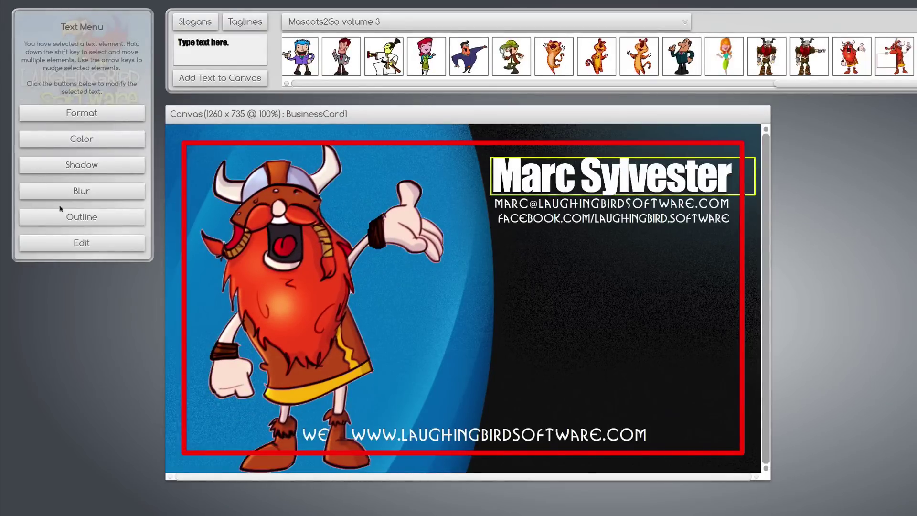
left_click(81, 245)
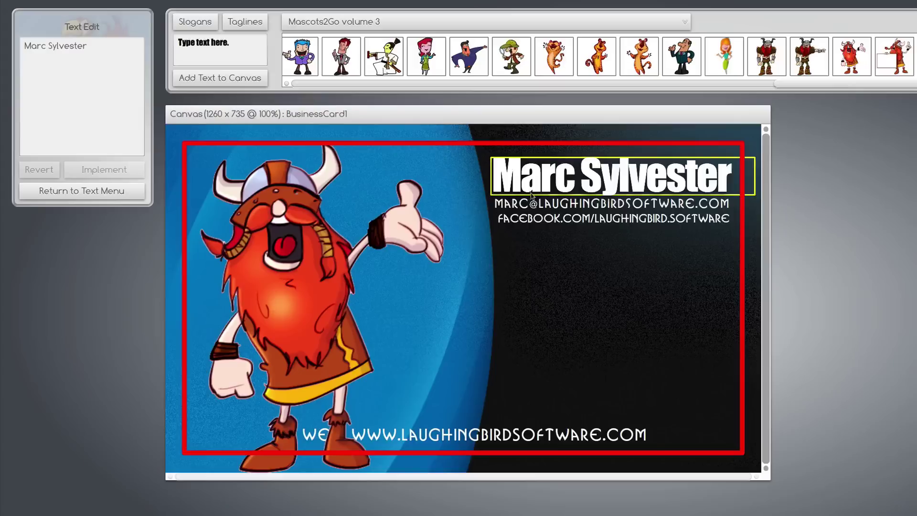
left_click(93, 45)
key("ctrl+a")
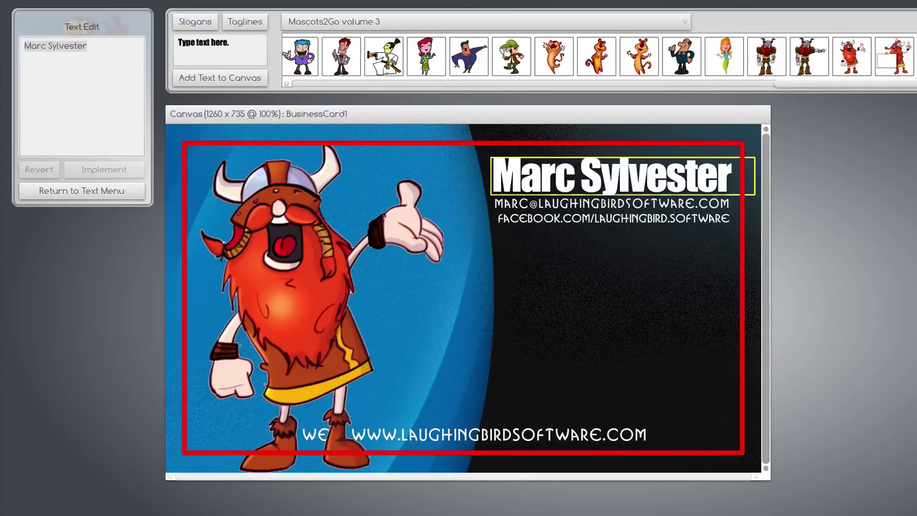
type("Your Name")
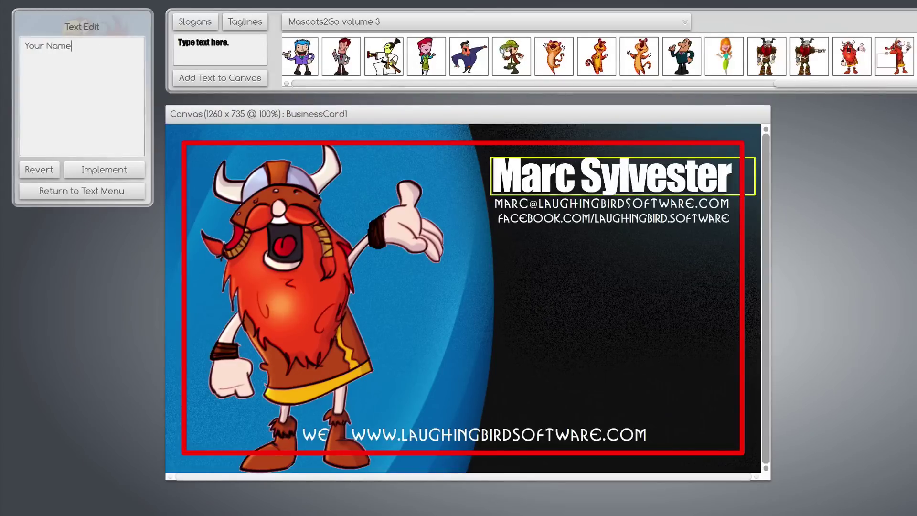
left_click(99, 167)
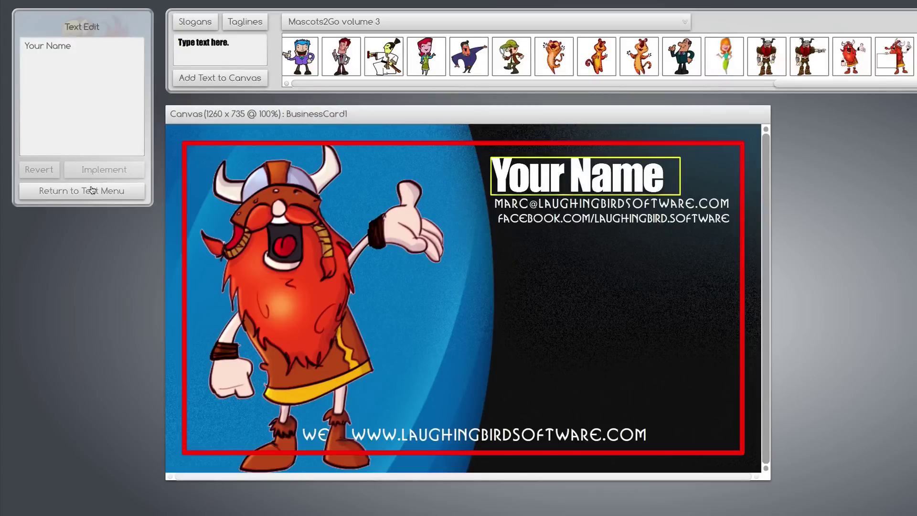
Enlarge Your Name to text scale 97 and select the e-mail line for editing.
left_click(93, 190)
left_click(77, 118)
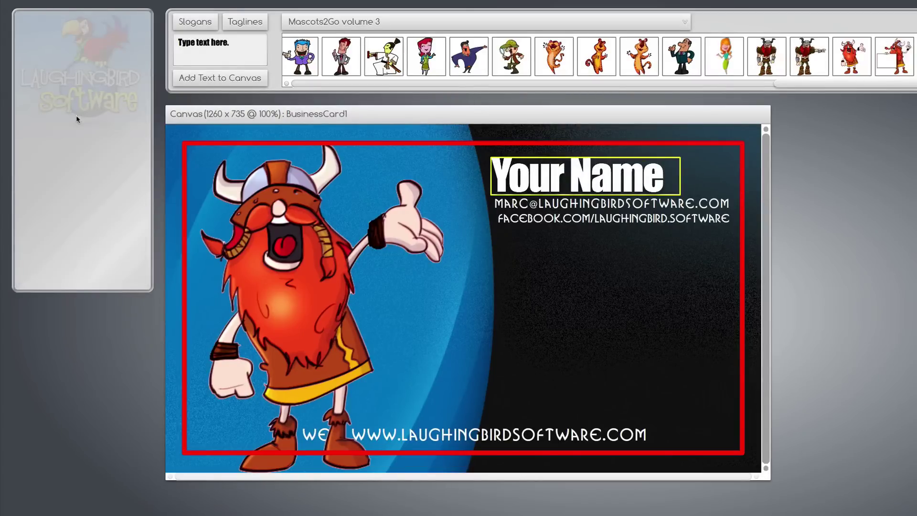
left_click_drag(72, 215, 80, 215)
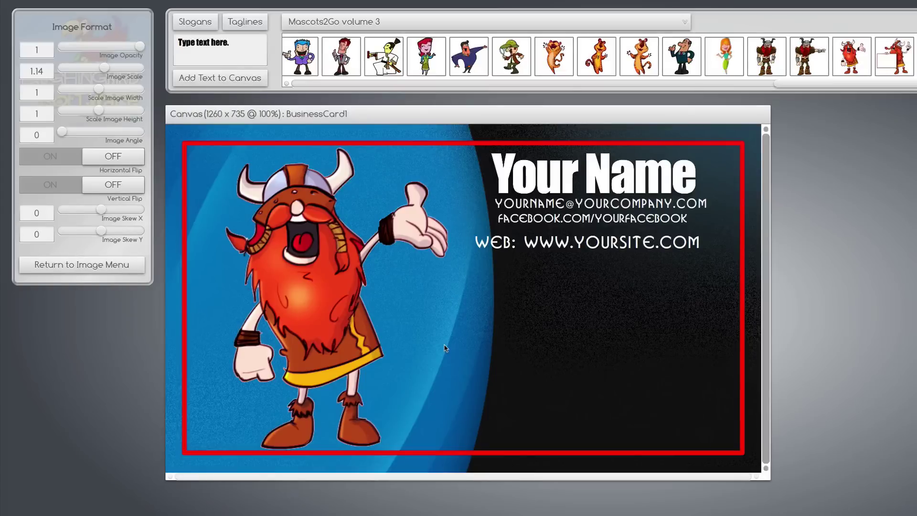
left_click(603, 204)
left_click(198, 287)
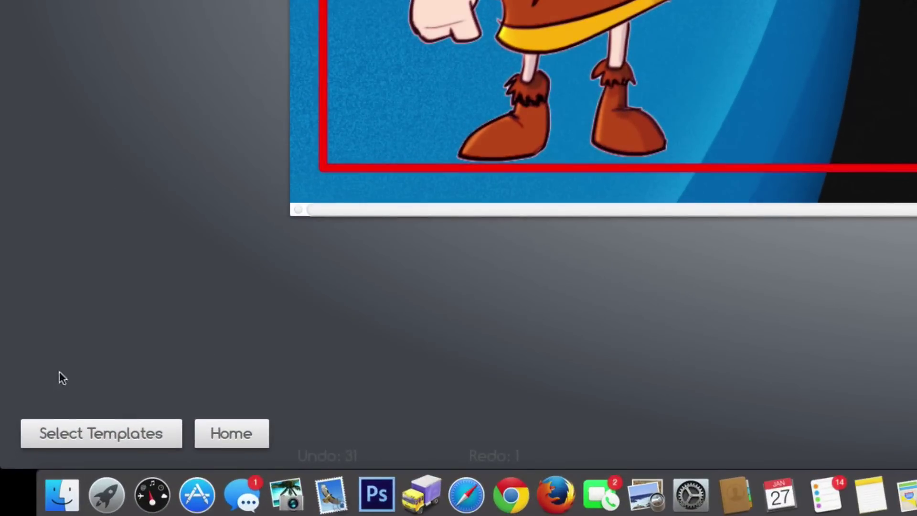
Open BusinessCard1 in Finder, enlarge the window and select BusinessCard1_j.jpg, then close it.
left_click(88, 432)
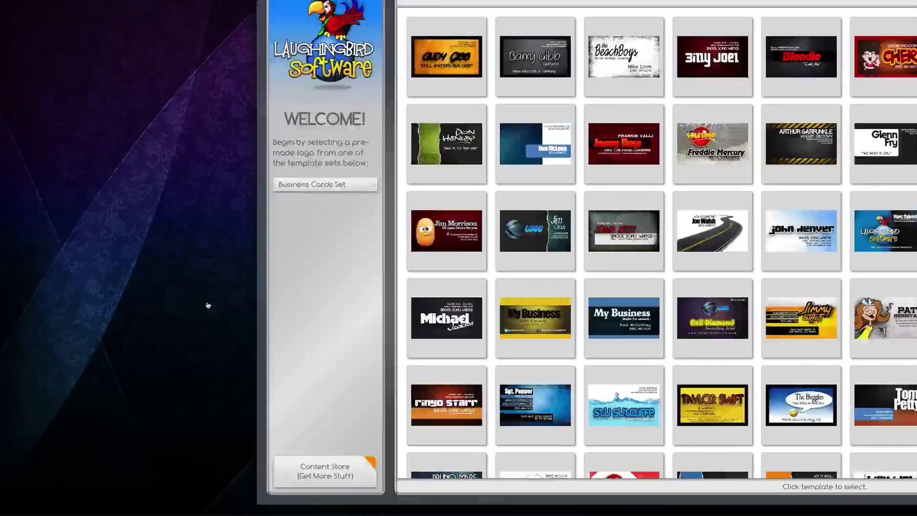
key("super+q")
double_click(815, 10)
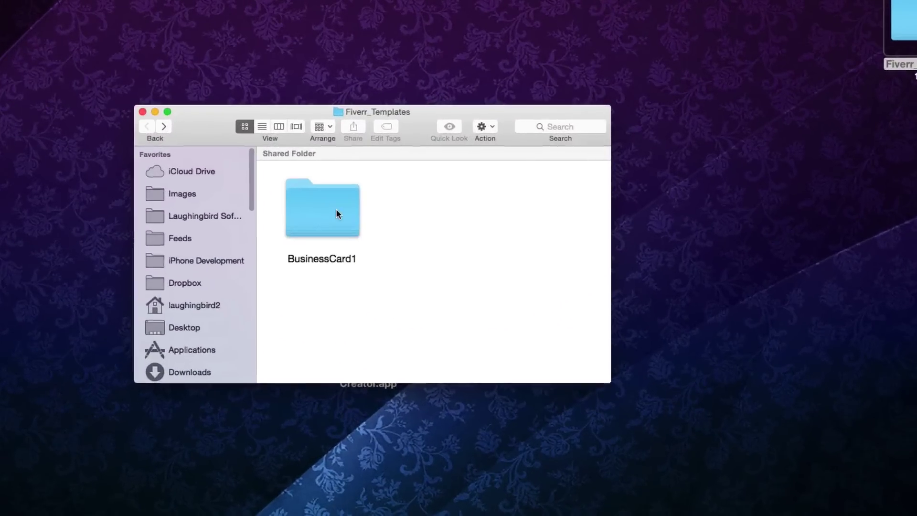
double_click(336, 210)
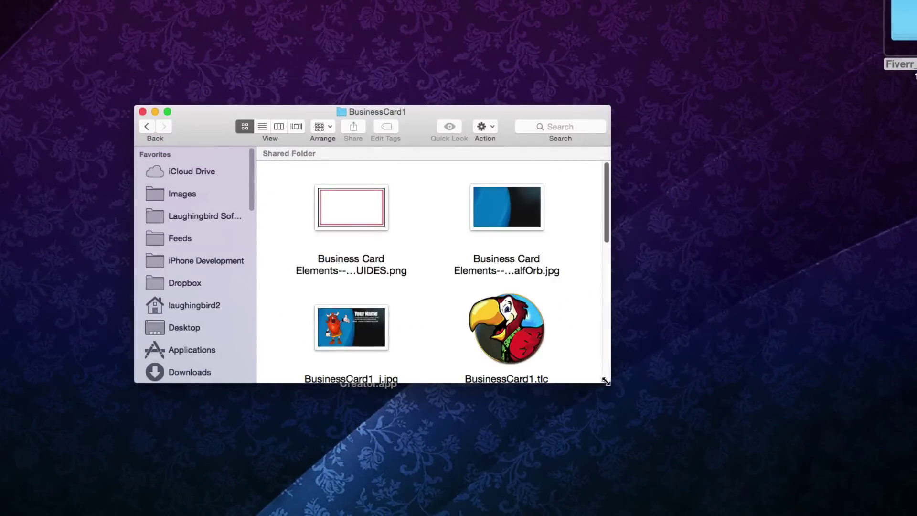
left_click_drag(601, 378, 782, 515)
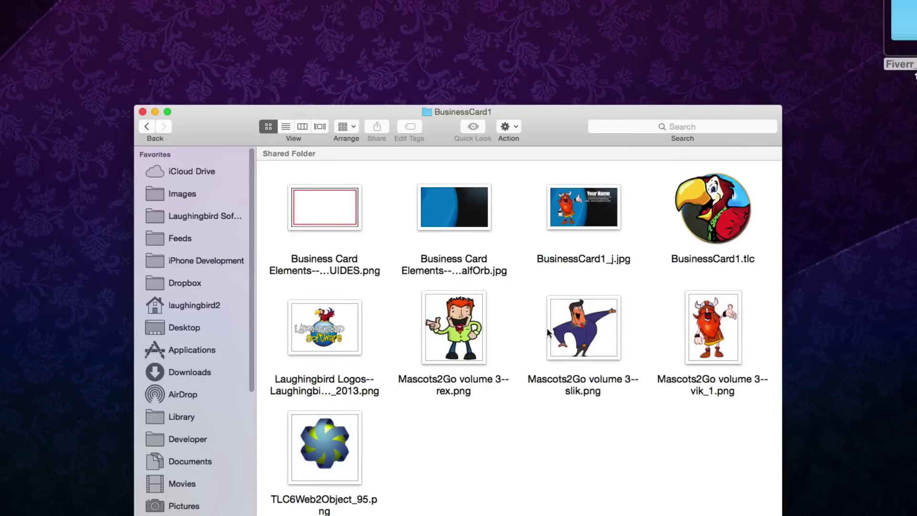
left_click(601, 215)
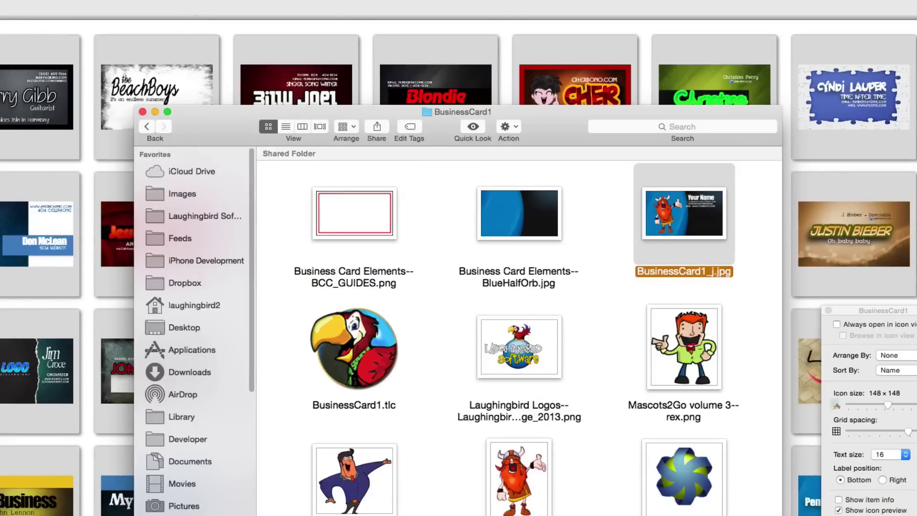
left_click(196, 11)
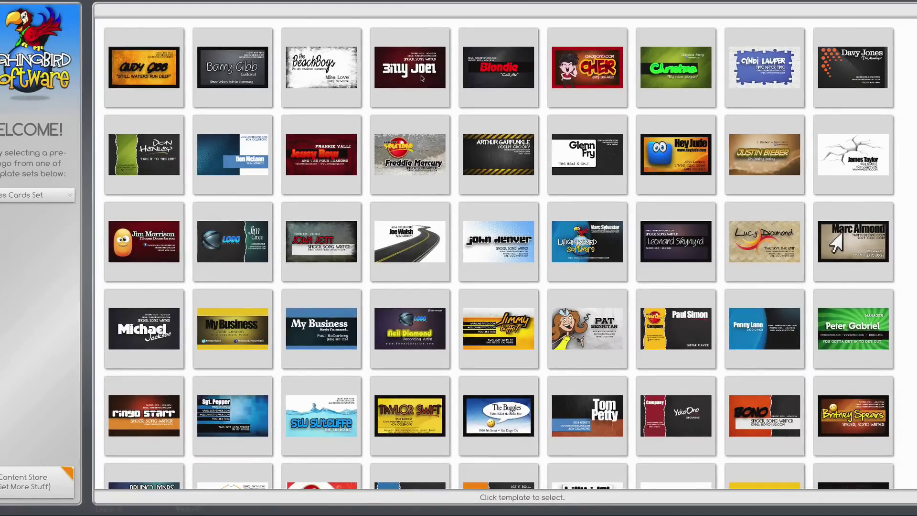
Start BusinessCard2 from the dark red singer card, changing its name to Your Name and shifting it left.
left_click(422, 78)
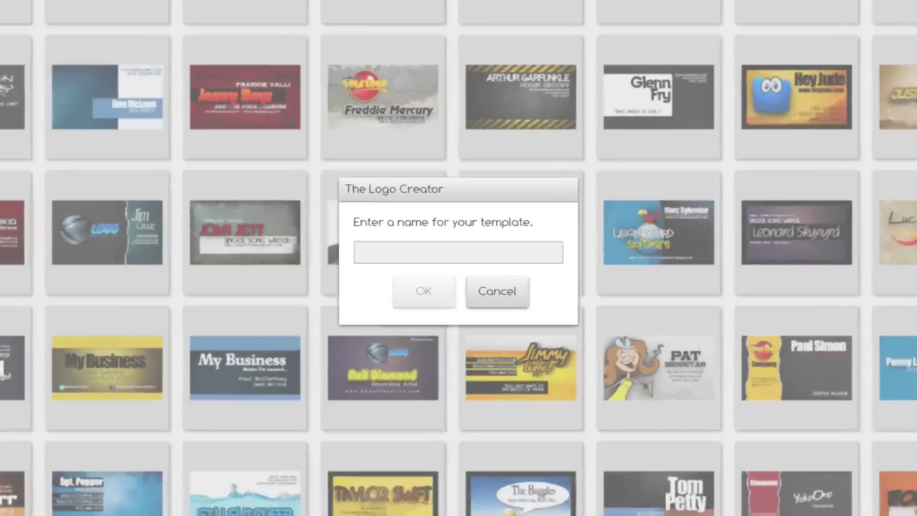
type("Busine")
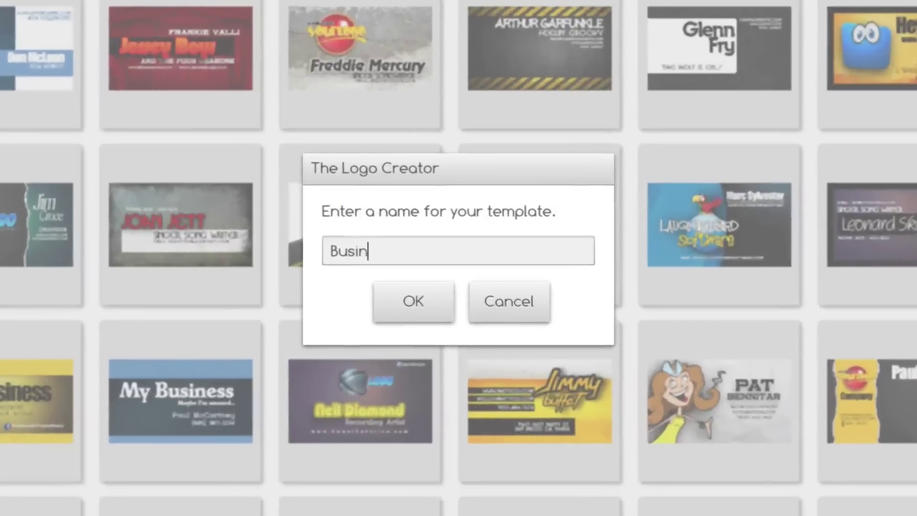
type("ssCard")
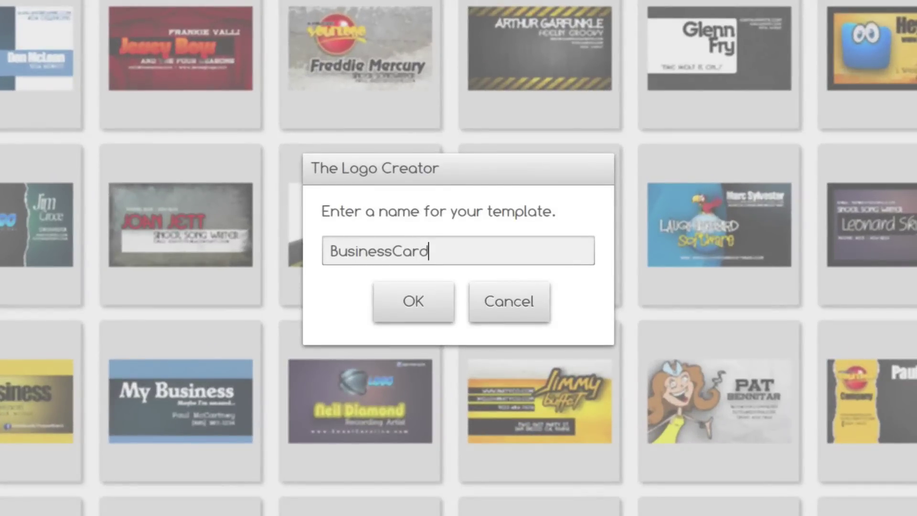
type("3")
key("BackSpace")
type("2")
key("Return")
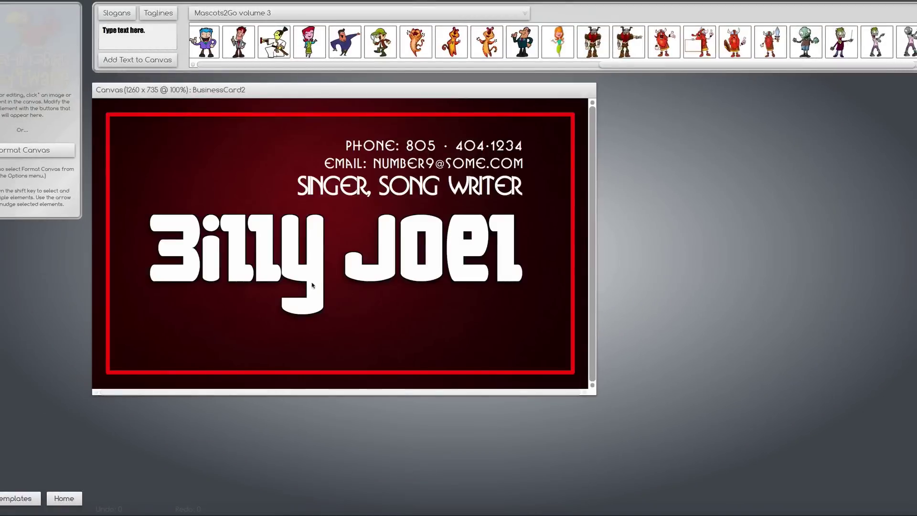
left_click(312, 285)
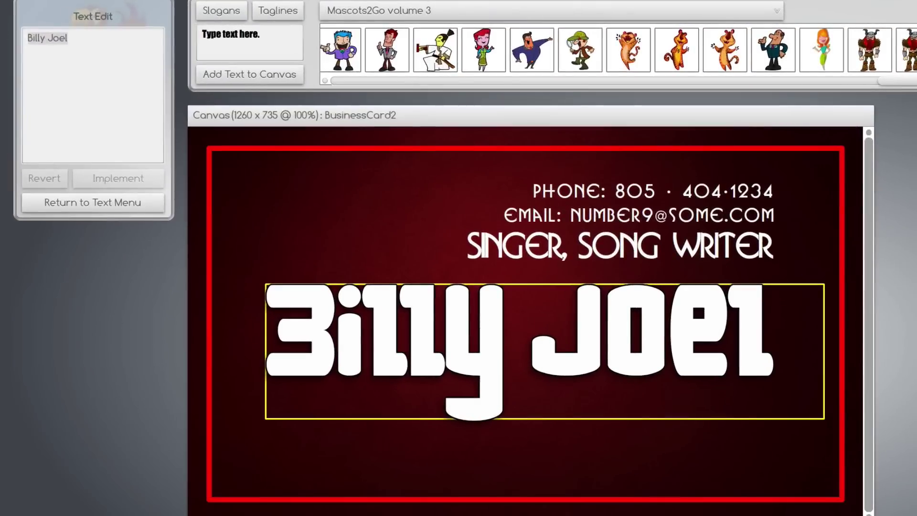
left_click(44, 178)
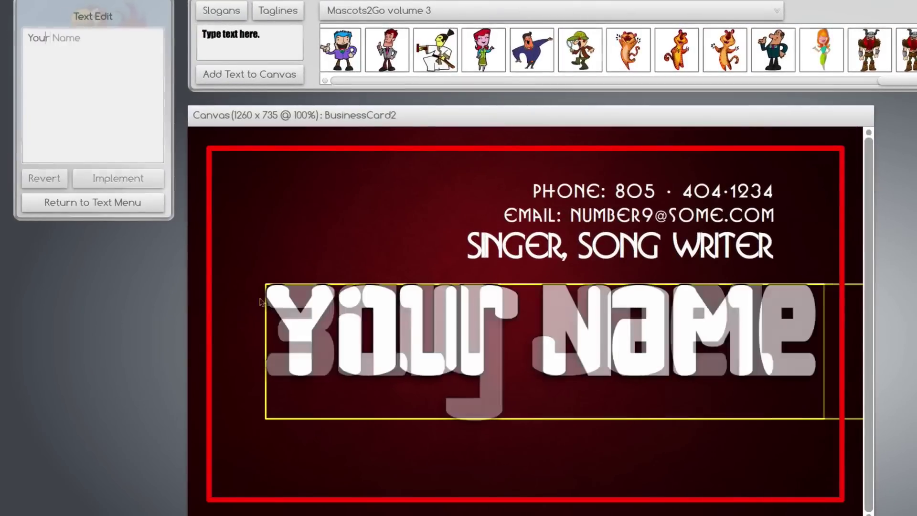
left_click_drag(291, 327, 257, 325)
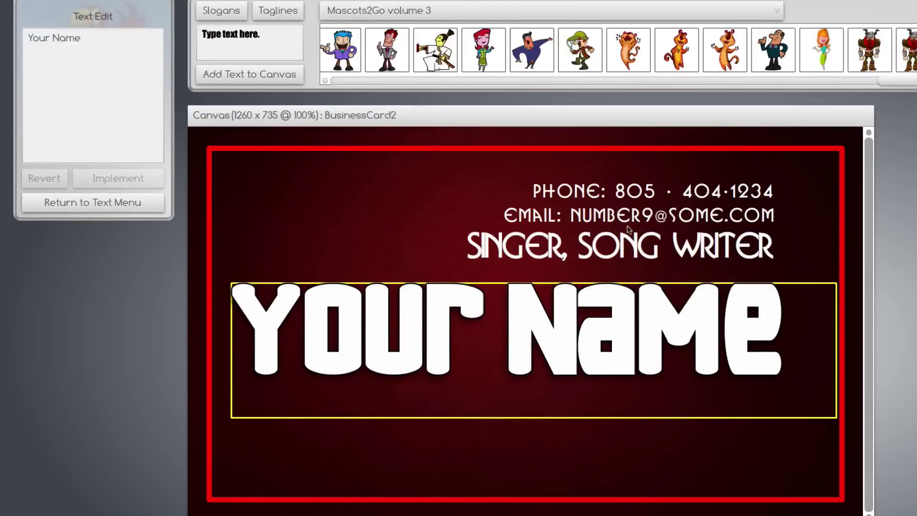
left_click(342, 216)
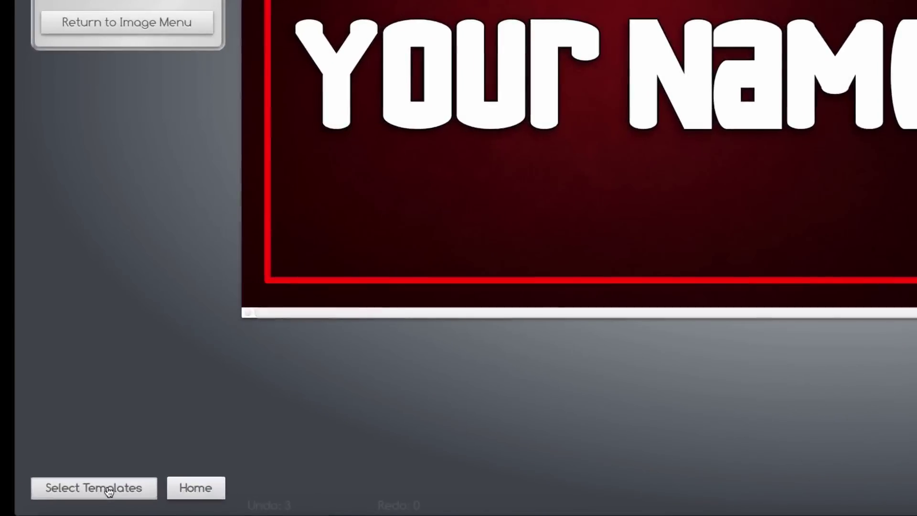
Open Fiverr_Templates and BusinessCard2 to view its backing PNG, preview JPG and .tlc, then close it.
left_click(109, 492)
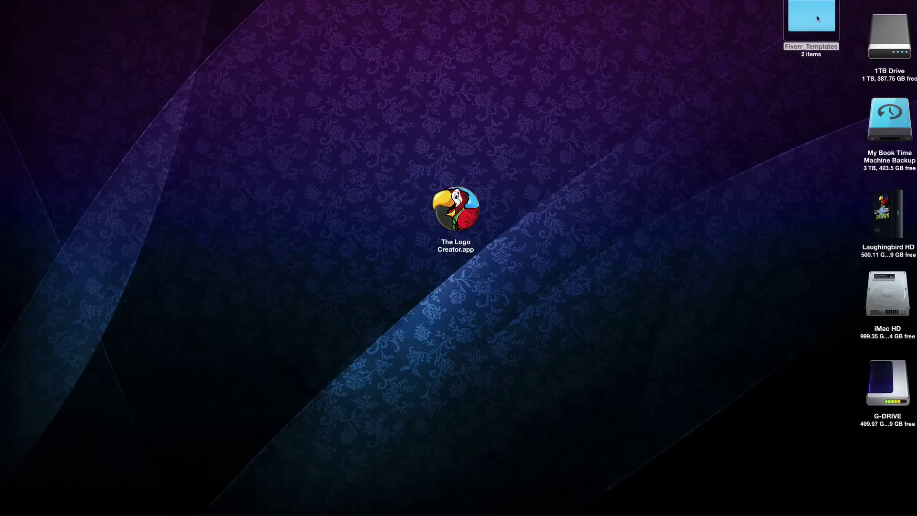
key("super+j")
double_click(817, 15)
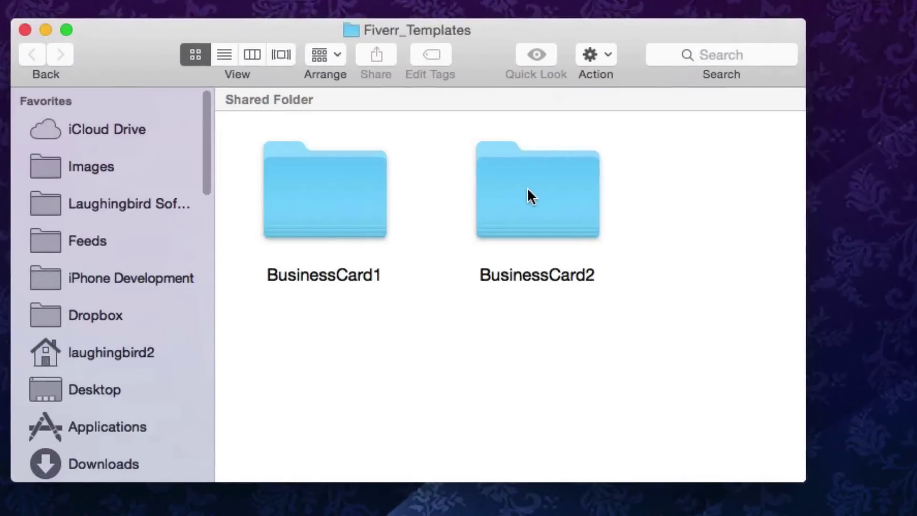
double_click(536, 182)
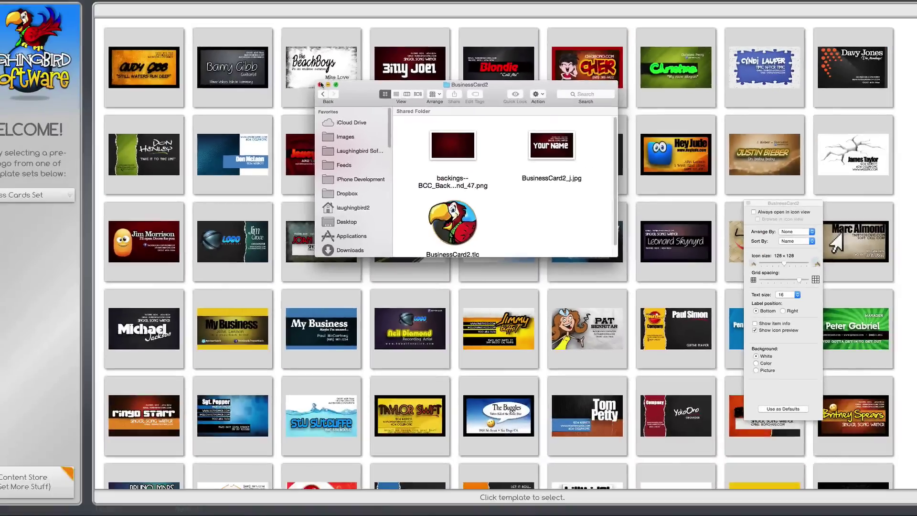
left_click(320, 84)
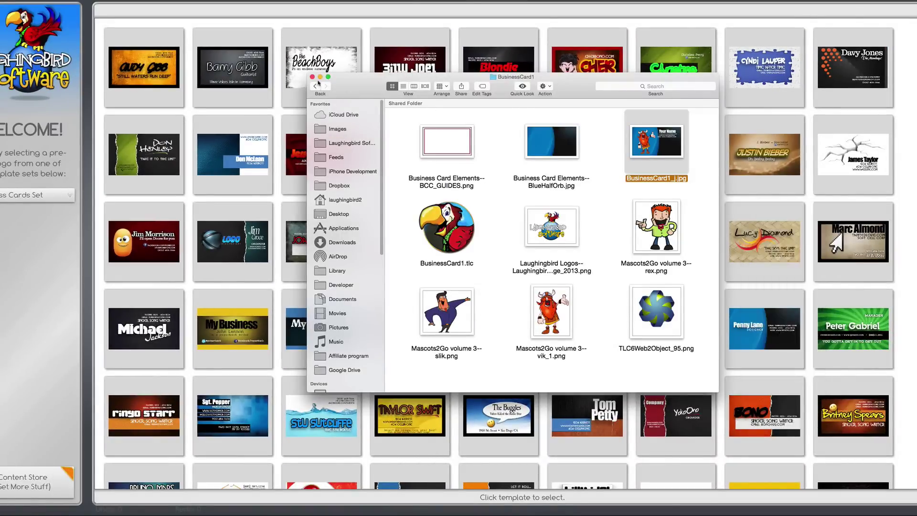
Save the blue torn-paper card as template BizCard3 and confirm Fiverr_Templates holds 16 template folders.
left_click(312, 77)
scroll(341, 199, "down", 5)
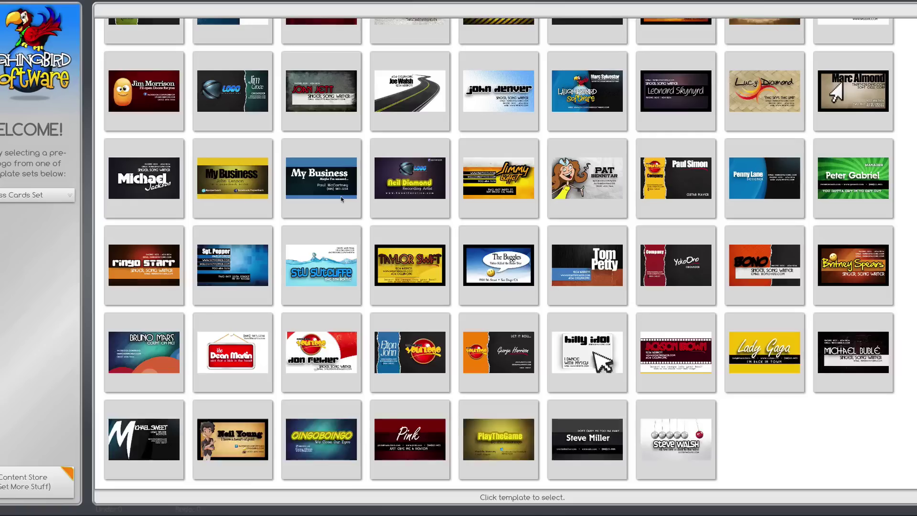
left_click(419, 359)
type("BizCard3")
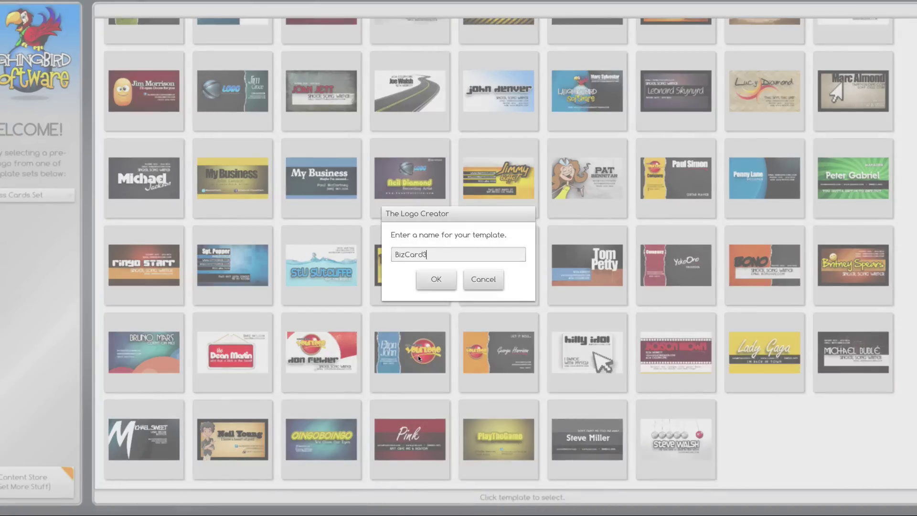
left_click(448, 279)
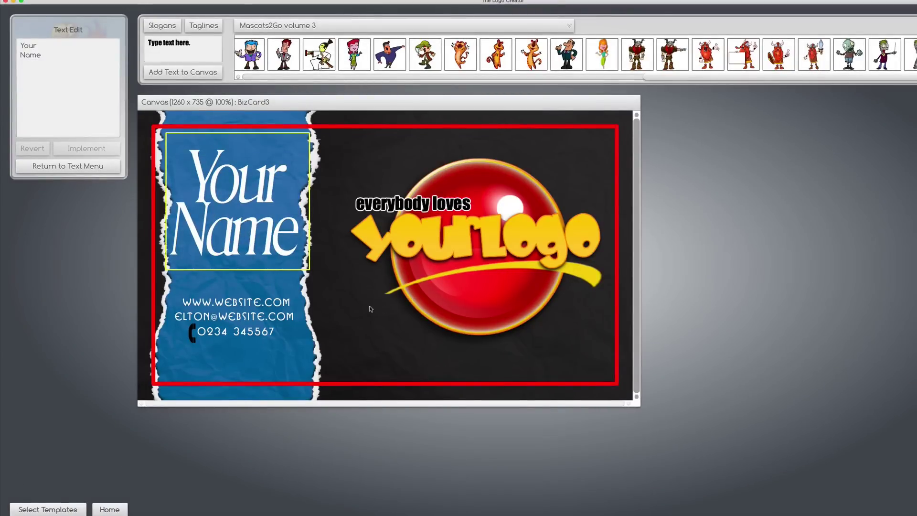
left_click(59, 512)
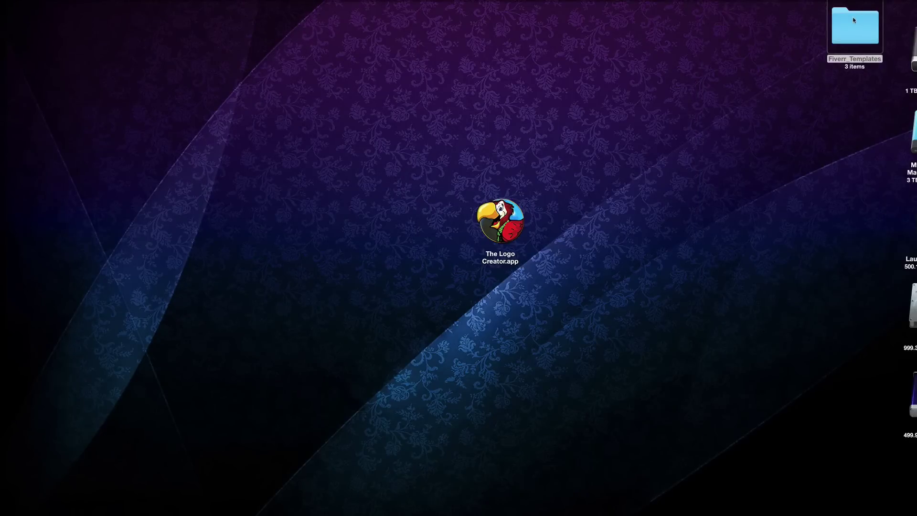
double_click(854, 20)
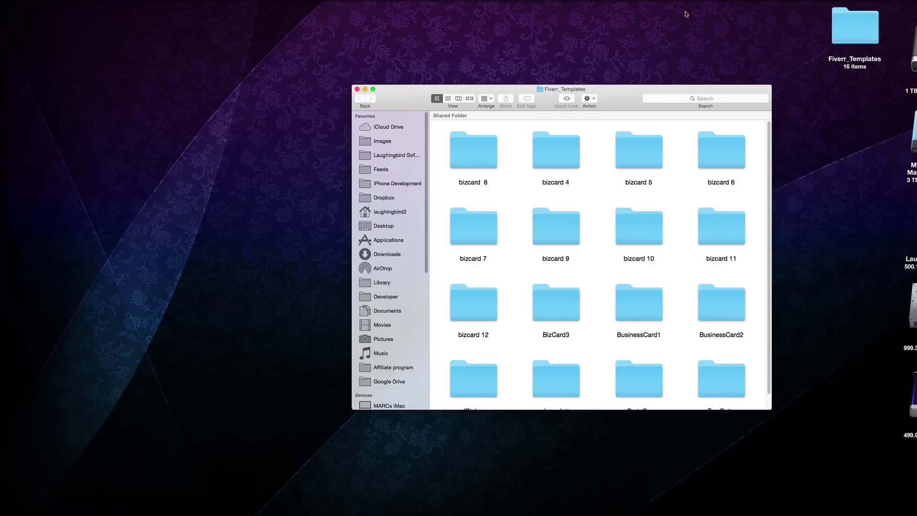
Close the folder window and rename the desktop Fiverr_Templates folder to Fiverr_Template 1.
key("super+w")
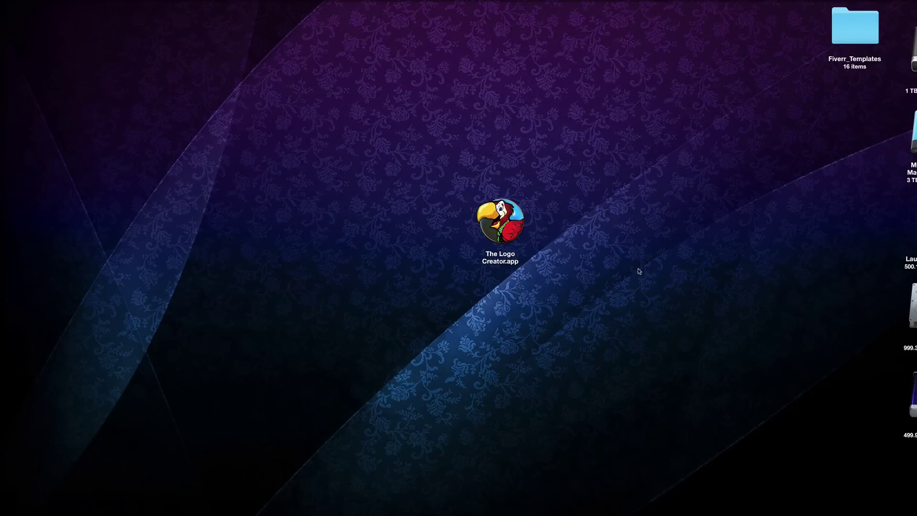
left_click(870, 60)
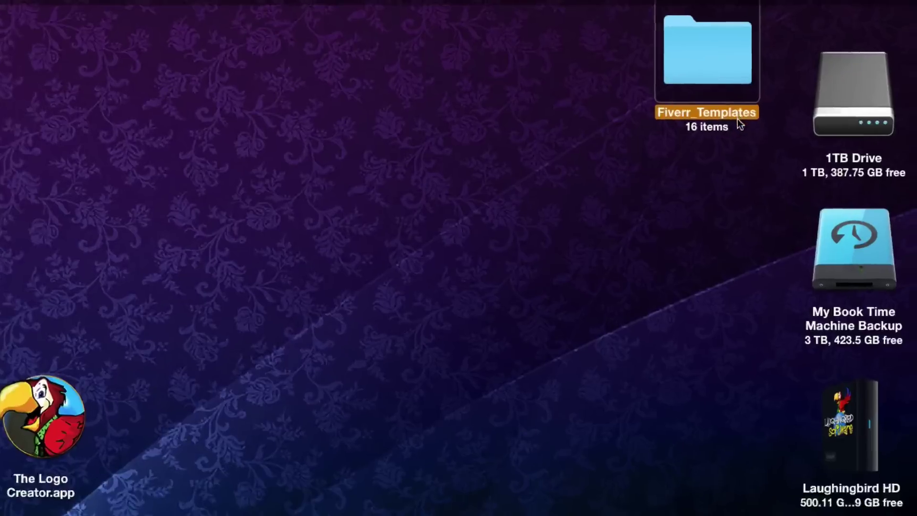
left_click(879, 59)
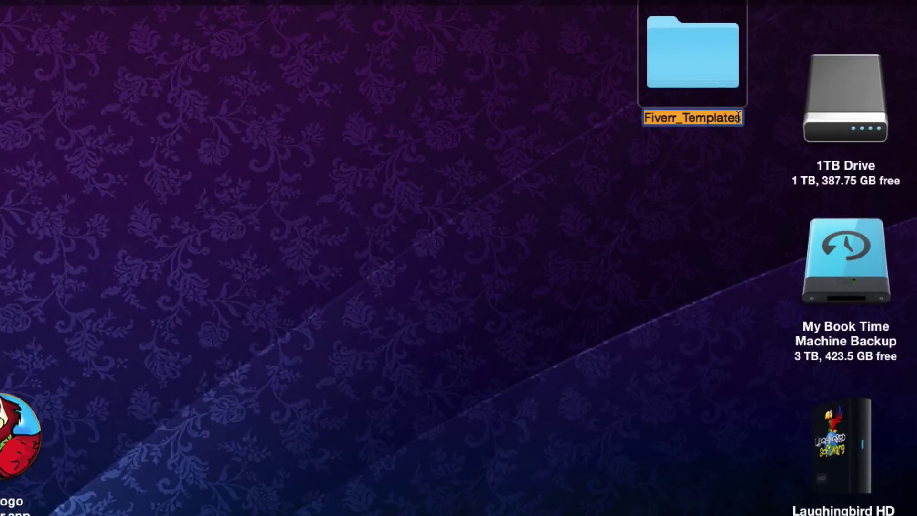
left_click(738, 117)
key("BackSpace")
type("1")
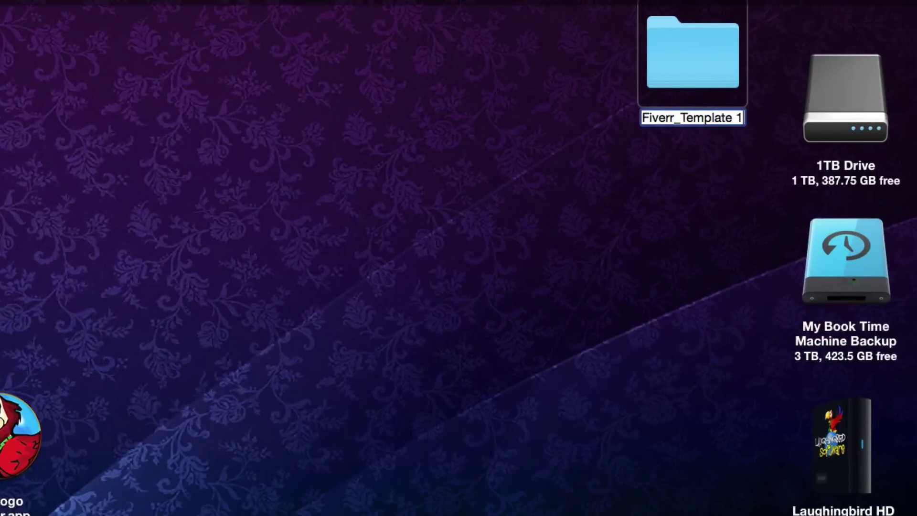
left_click(672, 198)
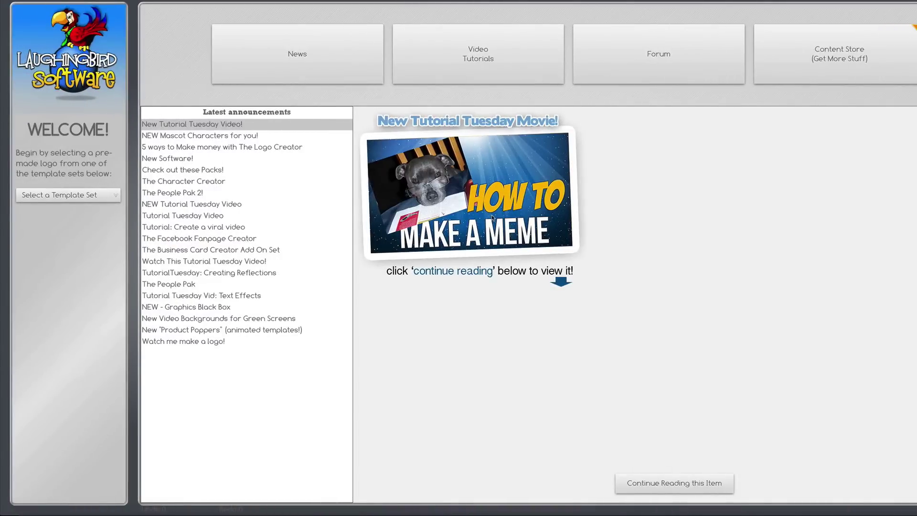
Create a new template set from the template-set list and name it Fiverr Set 2.
left_click(93, 196)
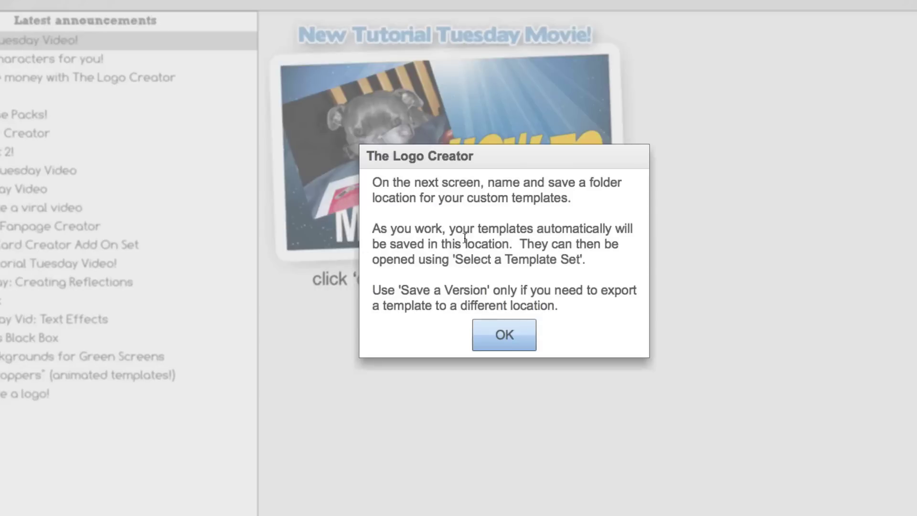
left_click(504, 335)
type("Fiverr Set 2")
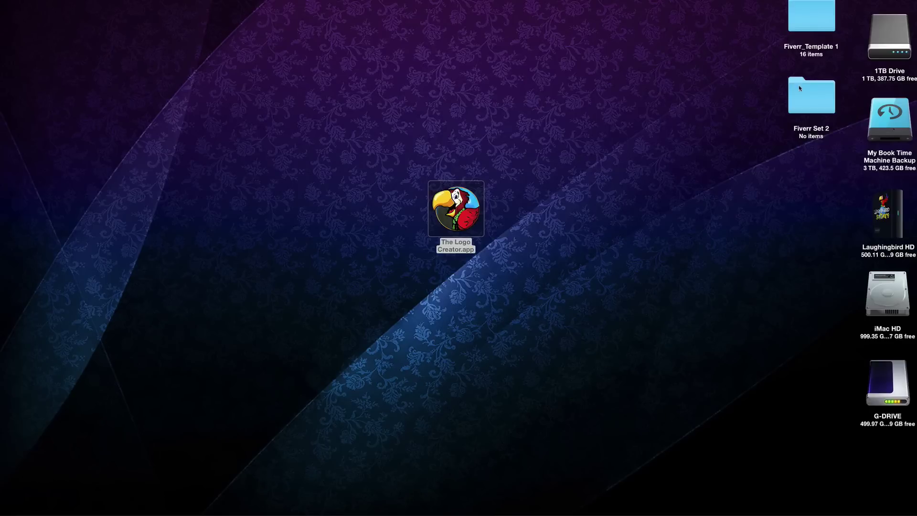
Check the contents of the desktop Fiverr Set 2 and Fiverr_Template 1 folders.
left_click(807, 96)
double_click(807, 96)
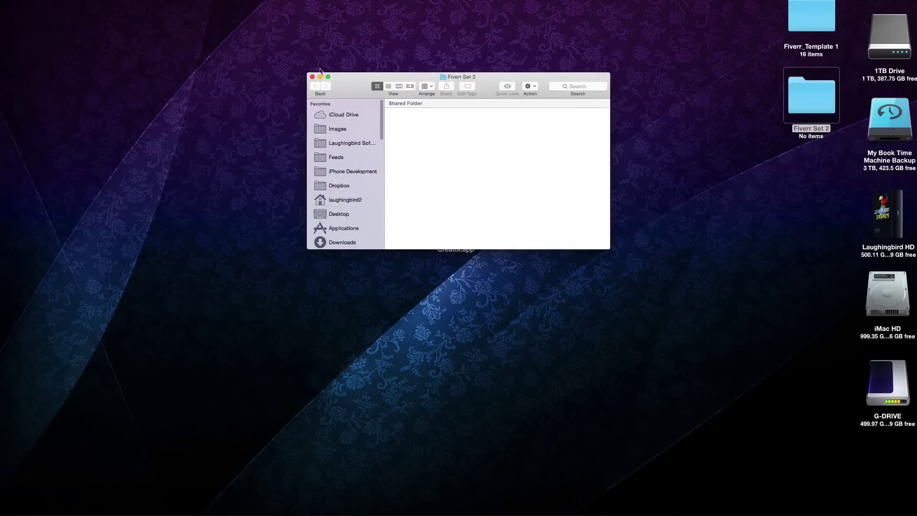
left_click(313, 78)
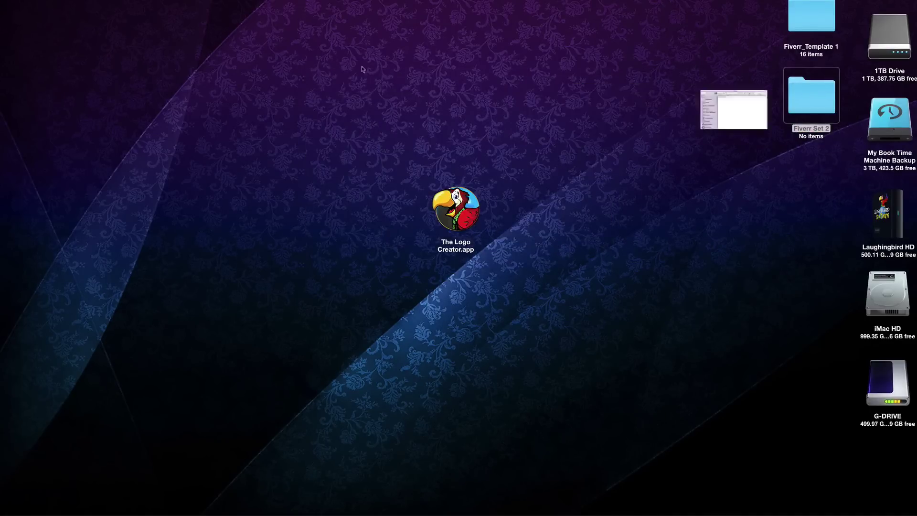
double_click(805, 17)
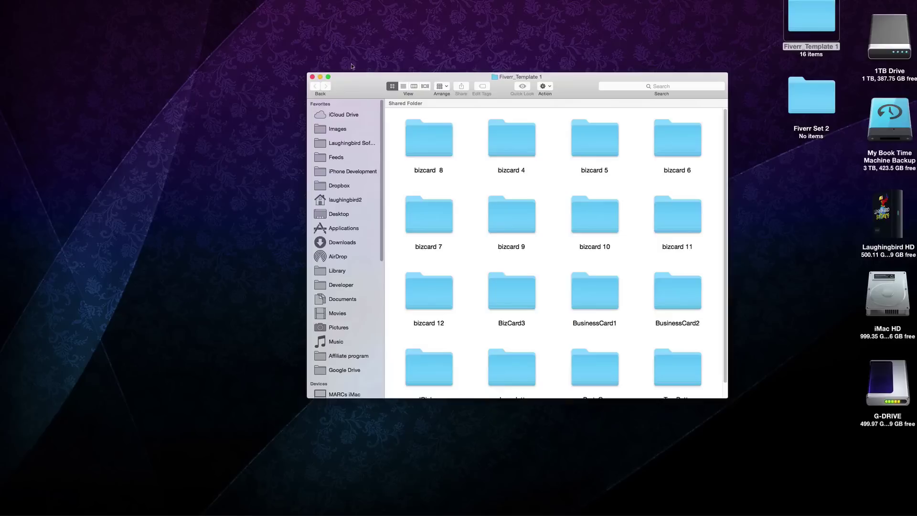
left_click(313, 77)
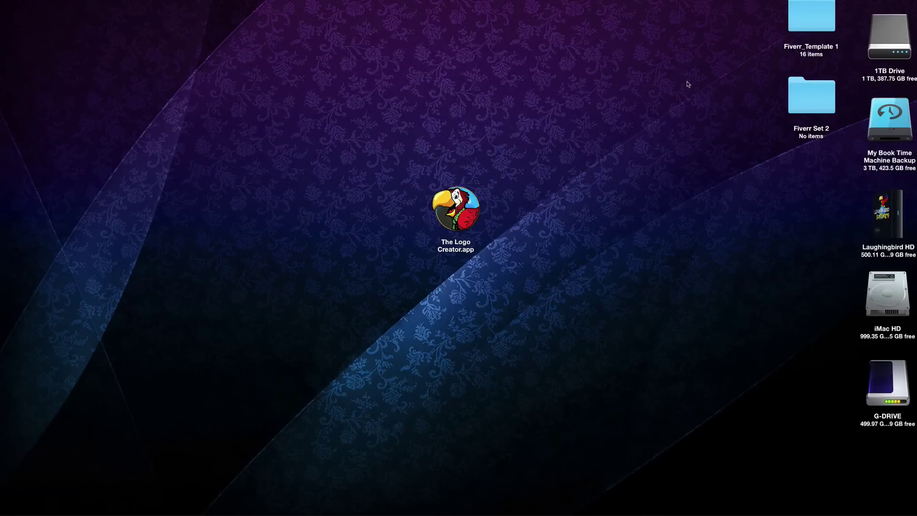
Drag Fiverr_Template 1 into Laughingbird Documents > Logo Libraries, then return to The Logo Creator.
double_click(811, 95)
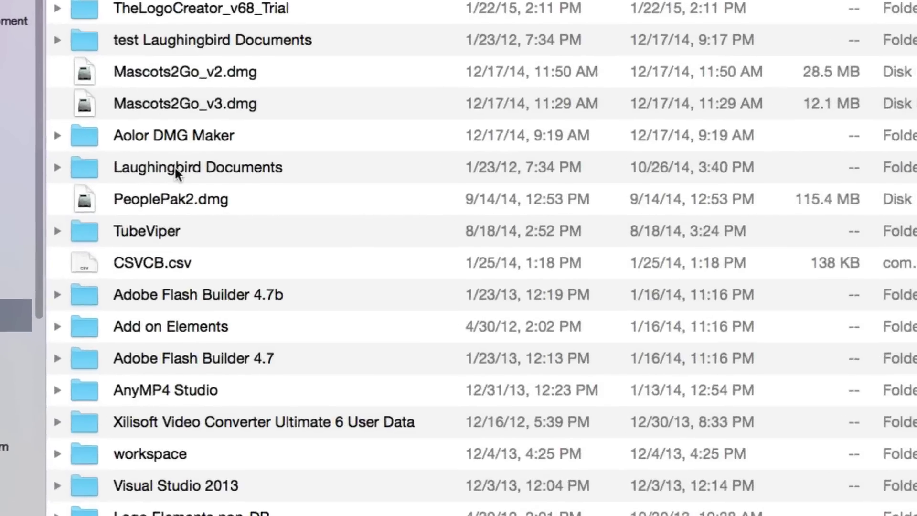
left_click(85, 172)
double_click(80, 176)
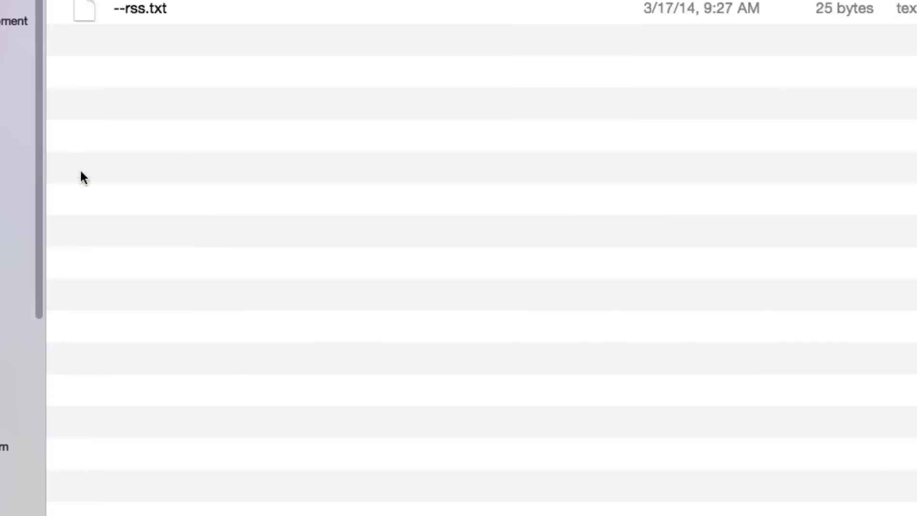
left_click(176, 162)
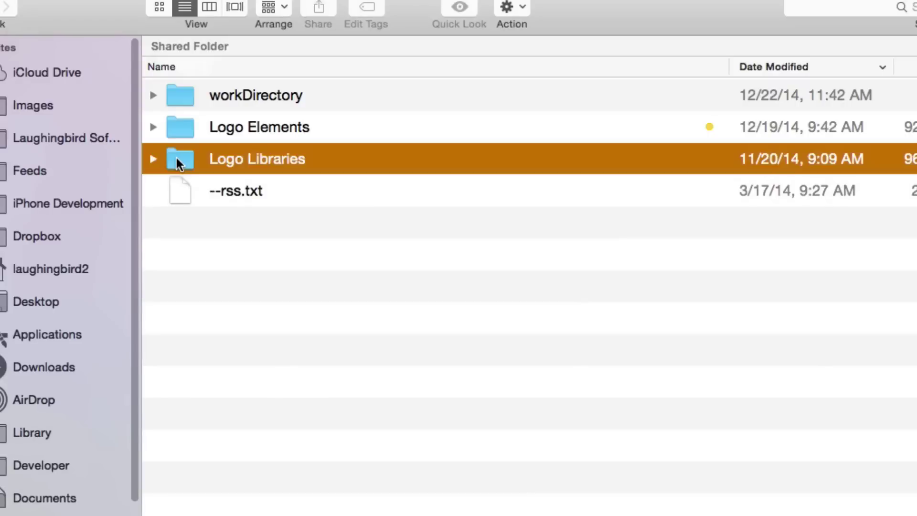
double_click(177, 161)
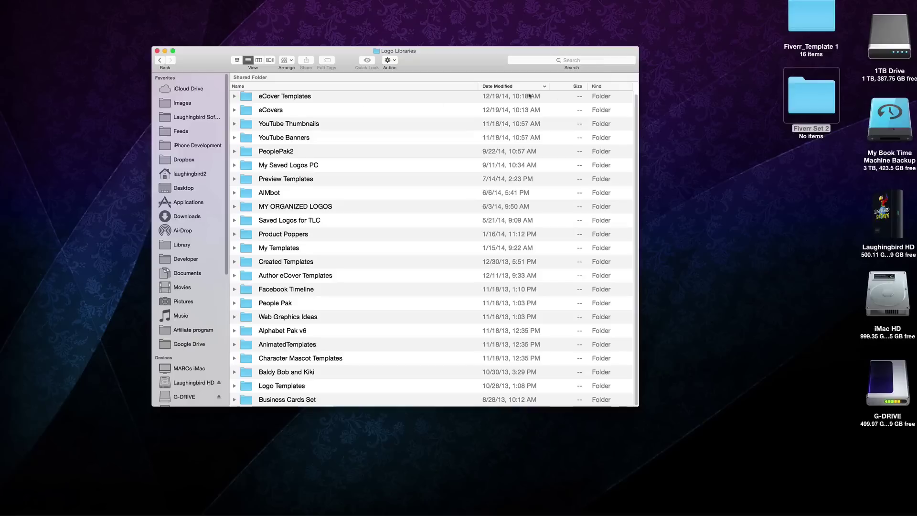
left_click(837, 19)
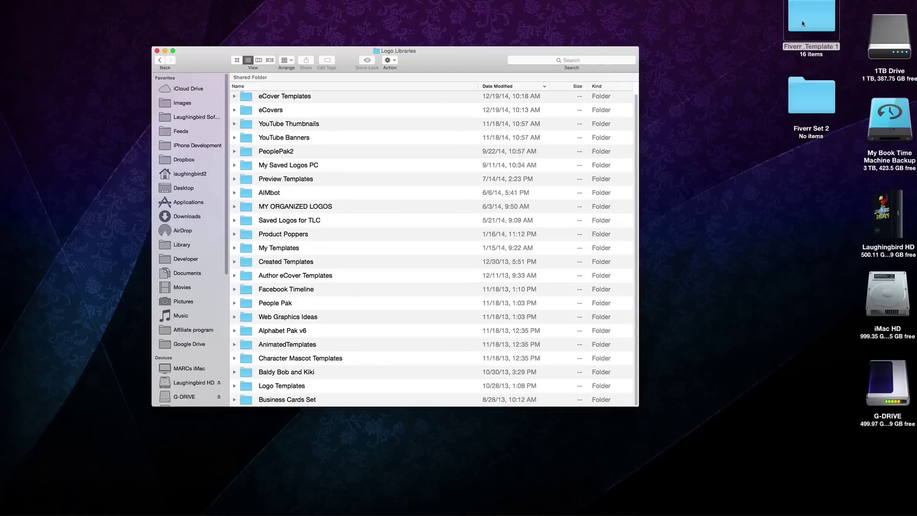
left_click_drag(802, 23, 562, 139)
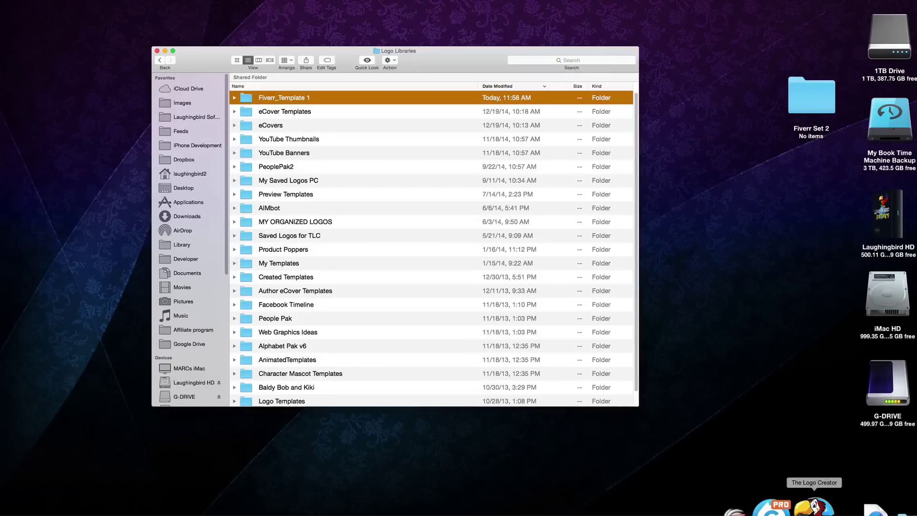
left_click(815, 508)
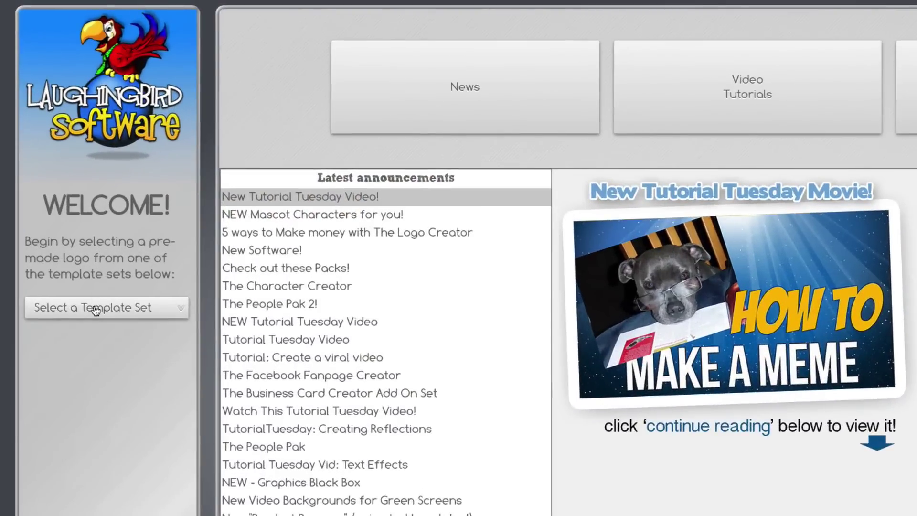
Choose Fiverr_Template 1 from the Select a Template Set dropdown, scrolling down the list.
left_click(40, 228)
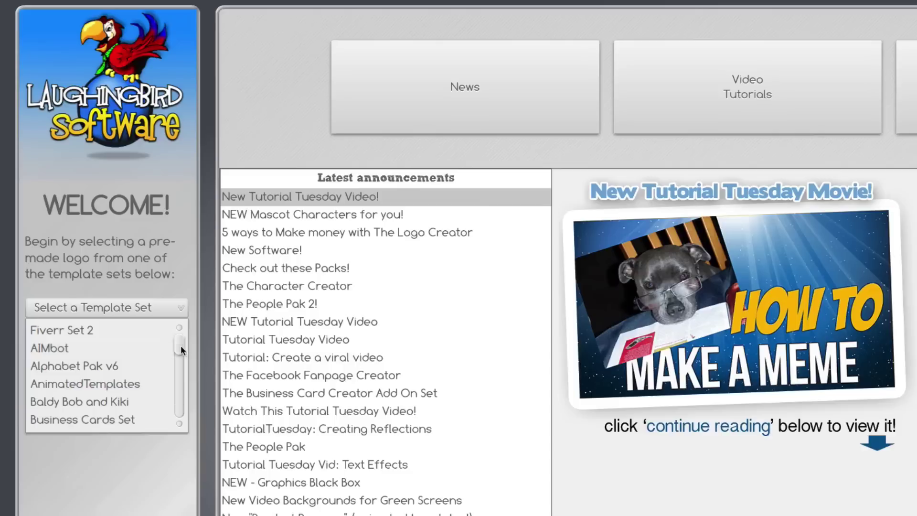
left_click_drag(179, 345, 181, 375)
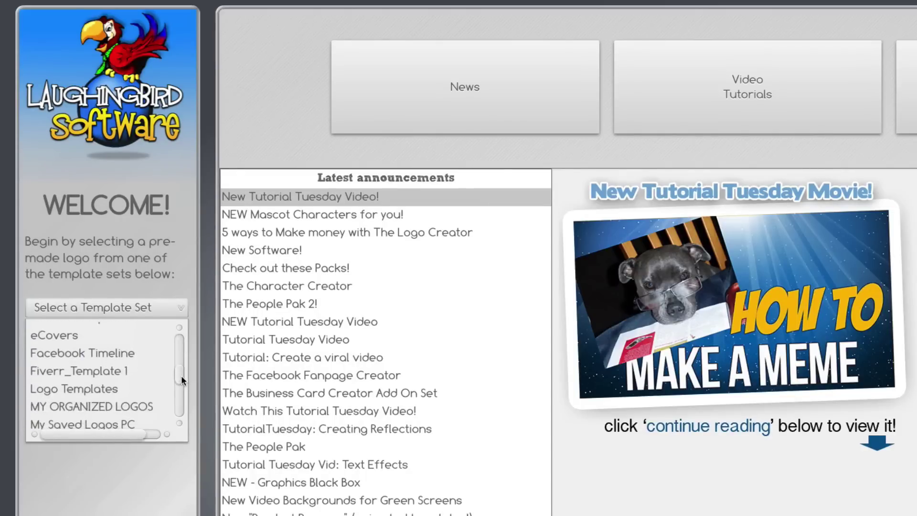
left_click(81, 371)
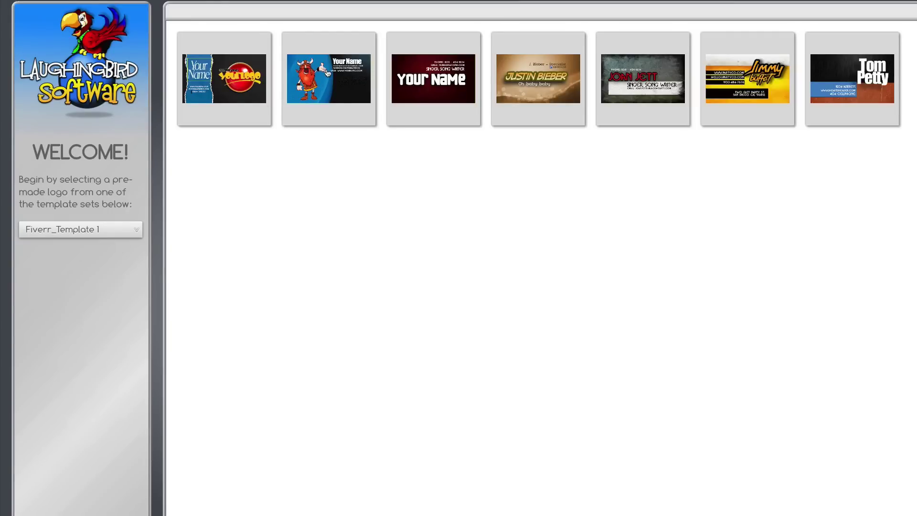
Open the viking card, replace the Your Name headline with New Name, and nudge it left.
left_click(327, 73)
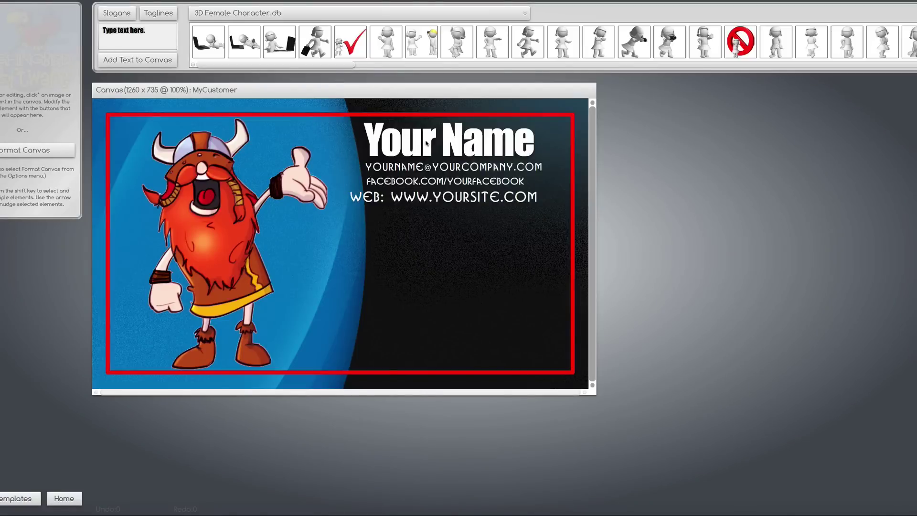
left_click(426, 142)
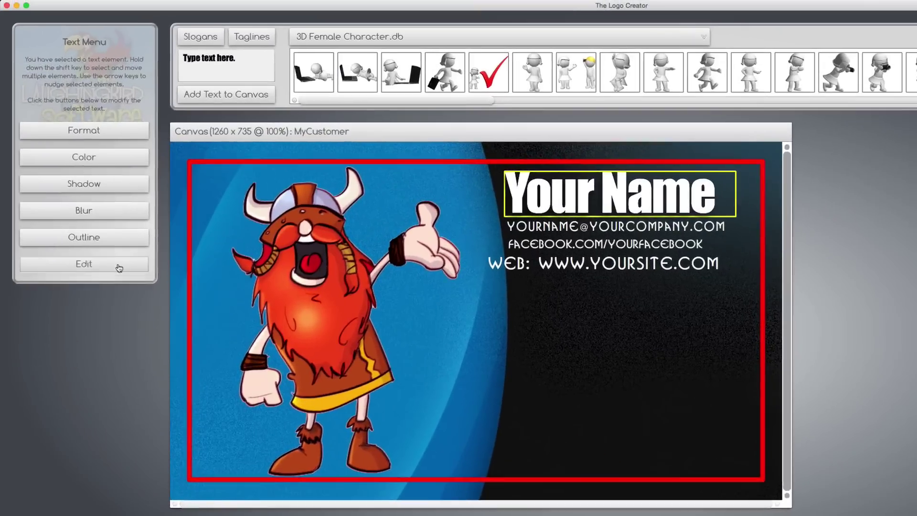
left_click(119, 268)
key("super+a")
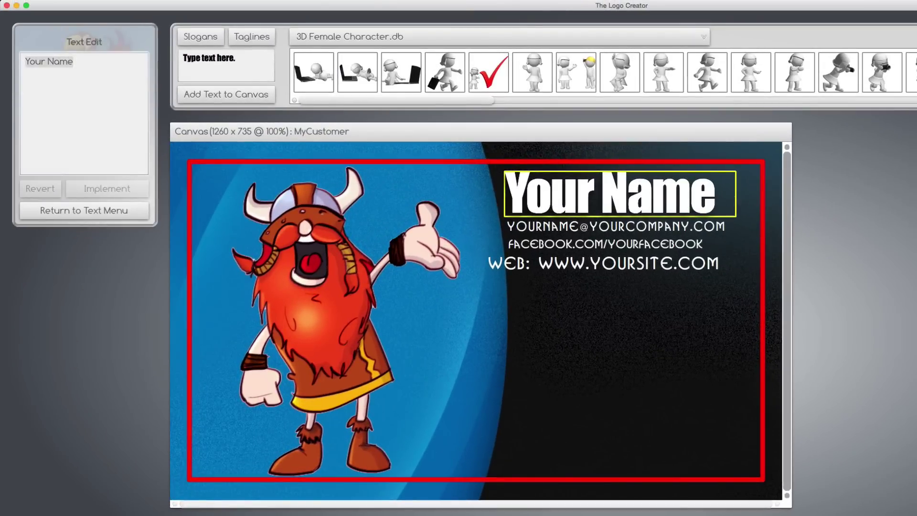
type("New Name")
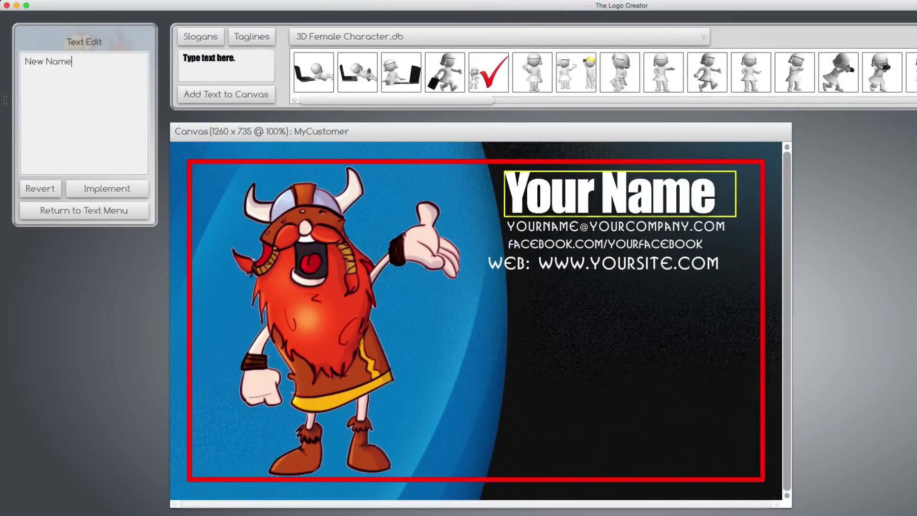
left_click(80, 189)
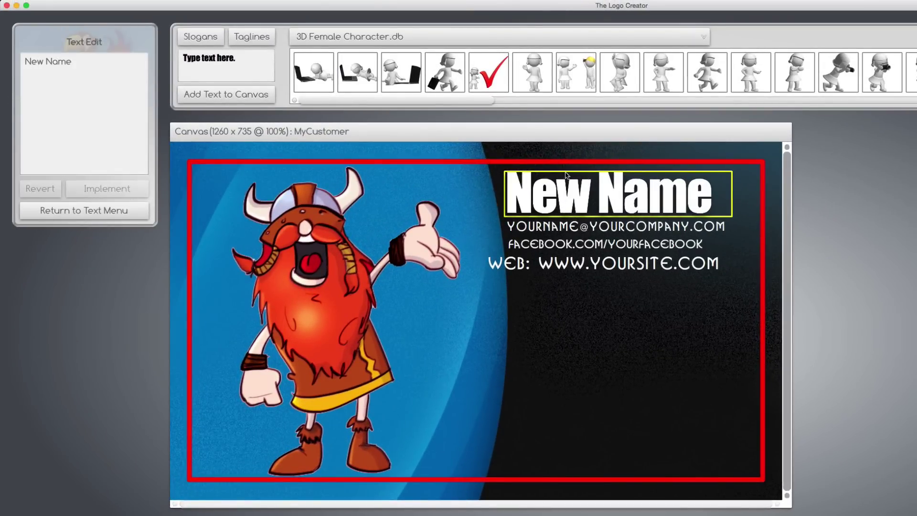
left_click_drag(513, 201, 509, 199)
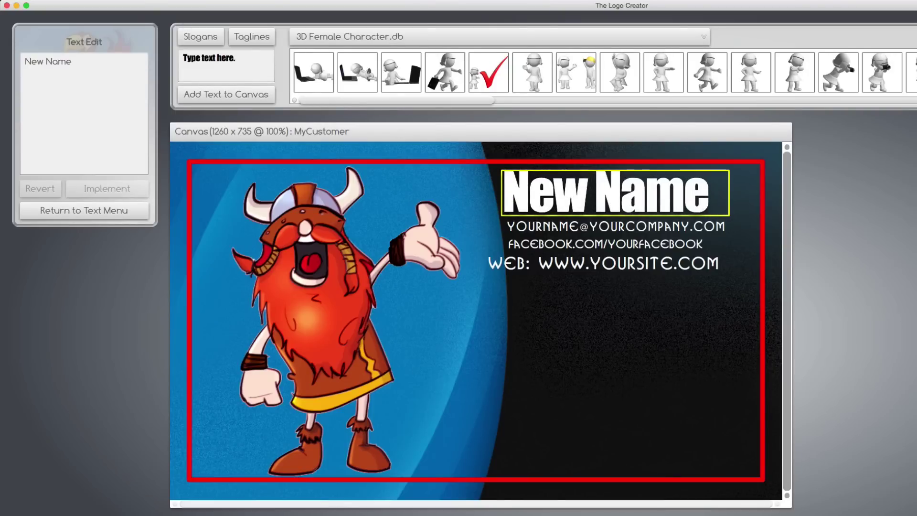
Export the card as a JPG named NewCustomer_BusinessCard.
left_click(100, 0)
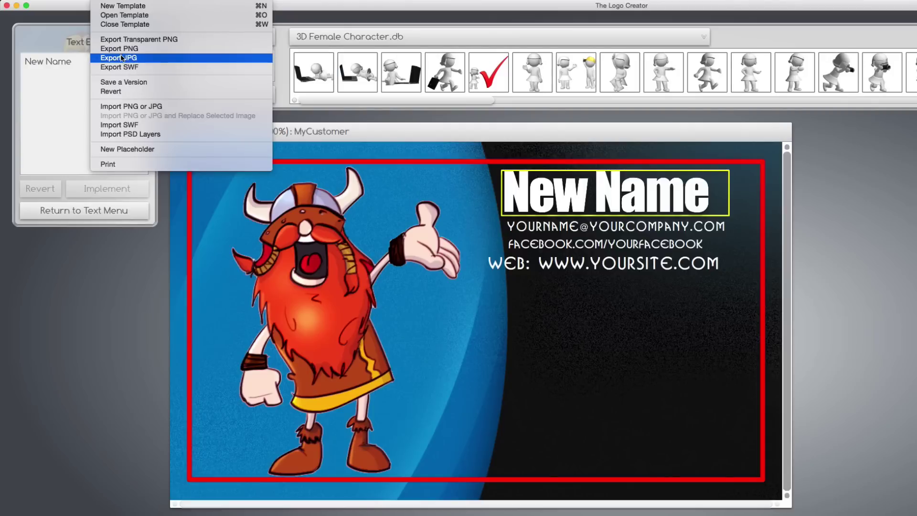
left_click(122, 58)
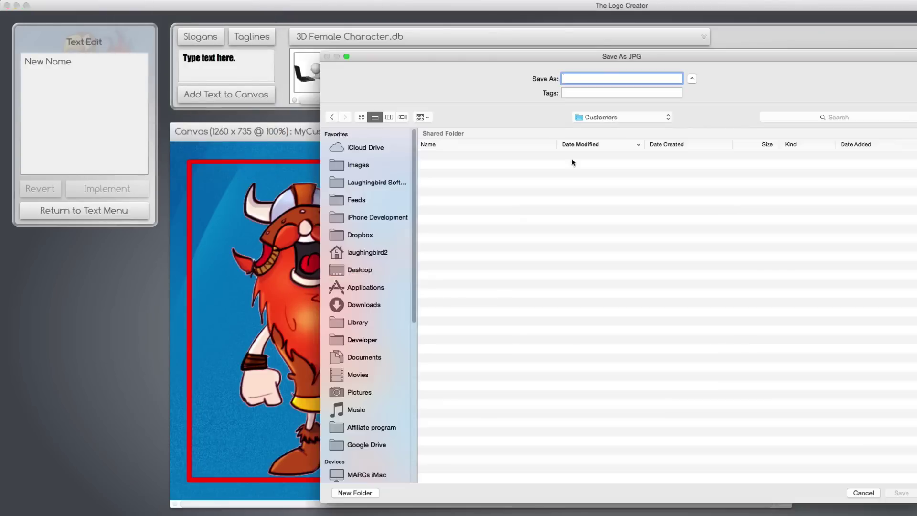
type("NewCustomer_BusinessCard")
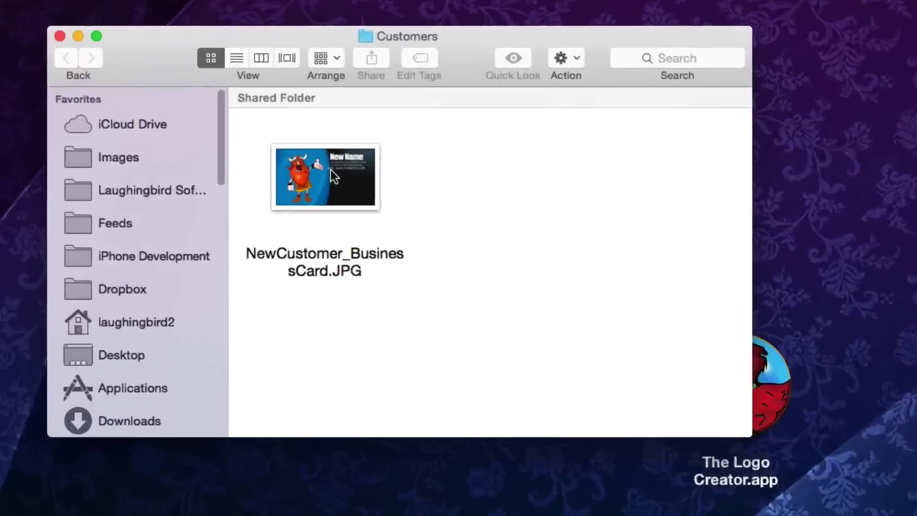
Preview the exported NewCustomer_BusinessCard image from Finder with other apps hidden.
left_click(331, 171)
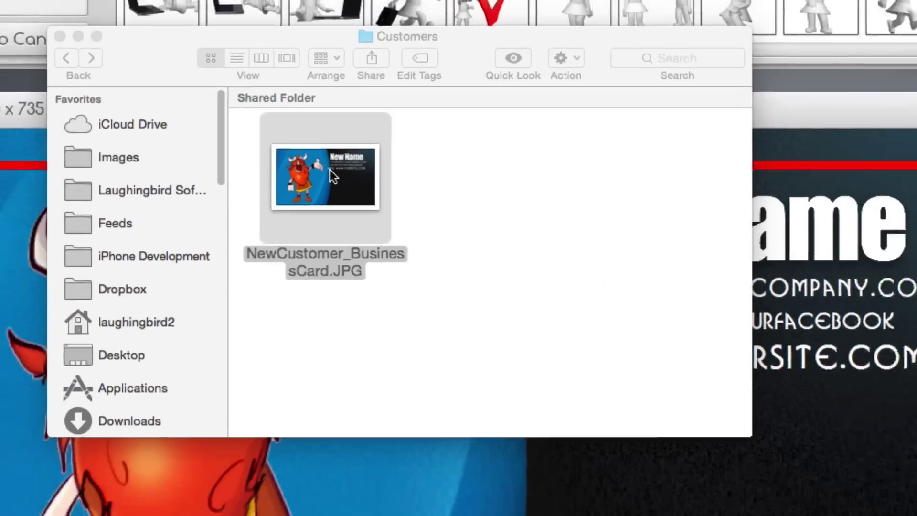
key("space")
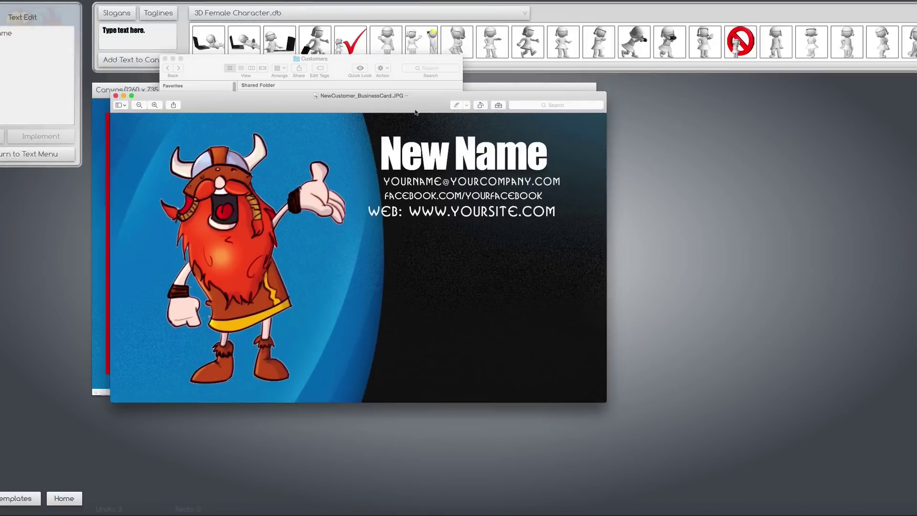
key("super+alt+h")
left_click_drag(295, 106, 328, 93)
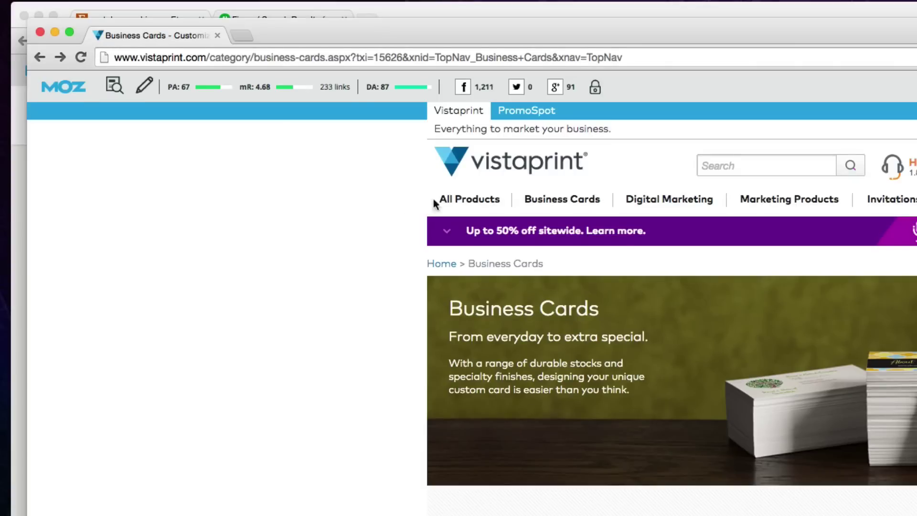
Go to Standard Business Cards under All Products and choose Use your complete design.
left_click(469, 200)
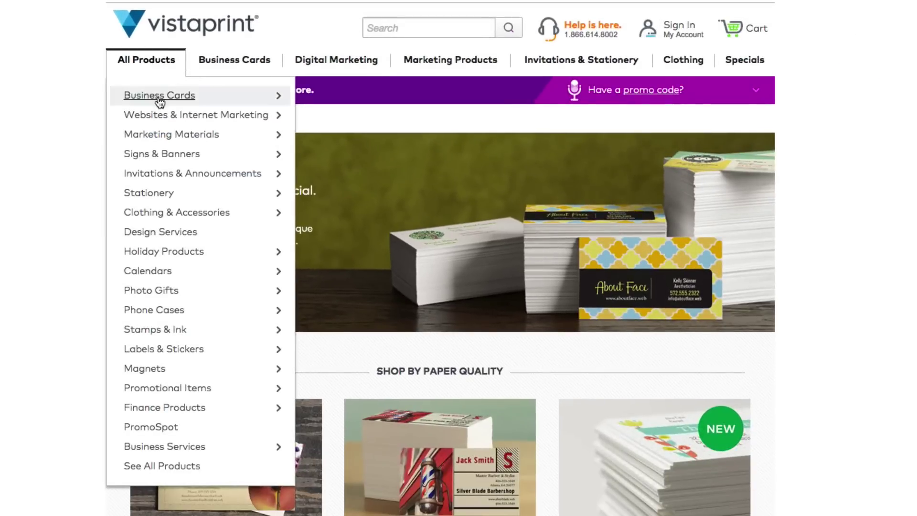
mouse_move(160, 95)
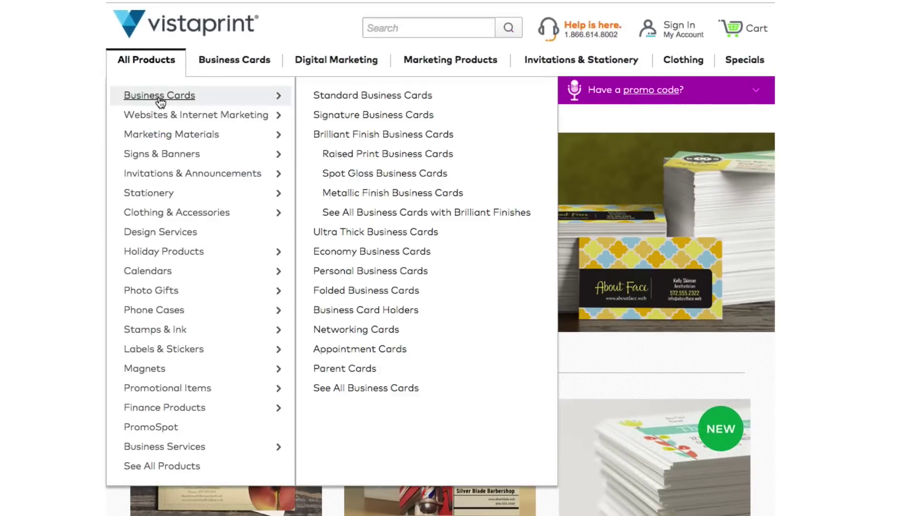
left_click(333, 101)
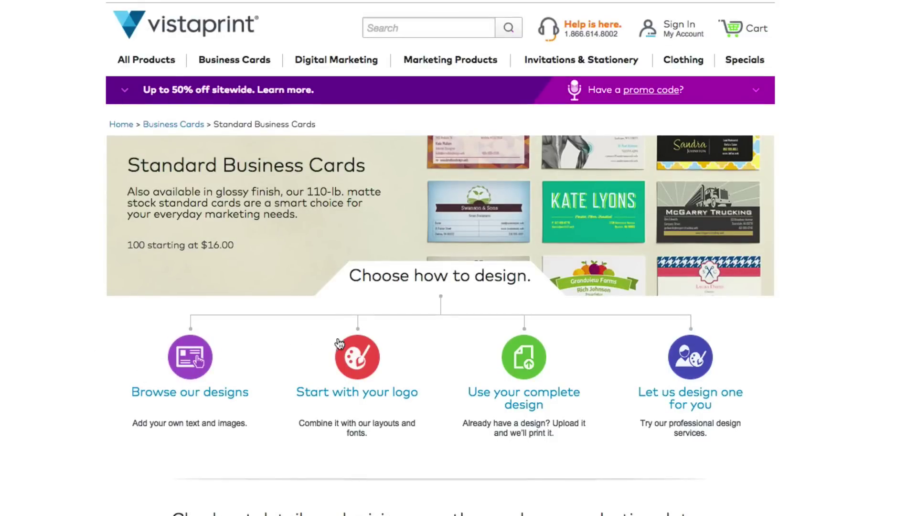
left_click(532, 397)
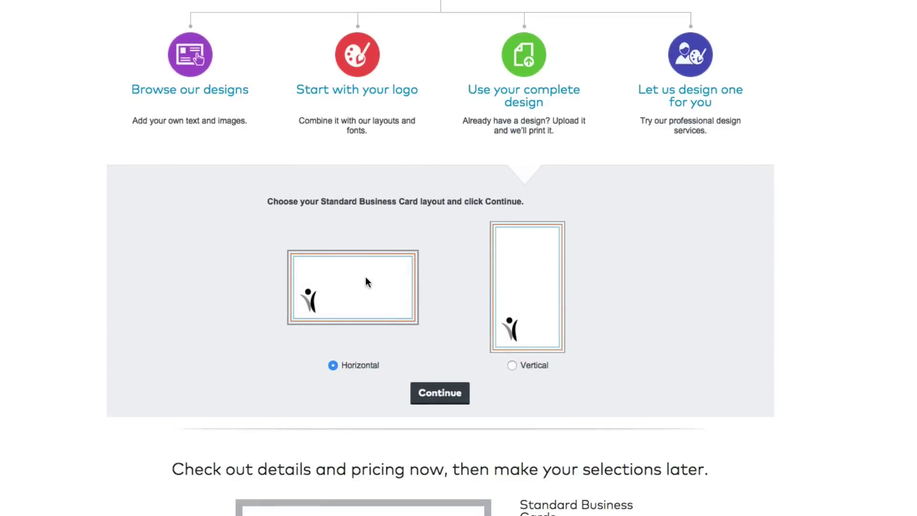
Keep the Horizontal layout and upload NewCustomer_BusinessCard.JPG as the card front.
left_click(439, 393)
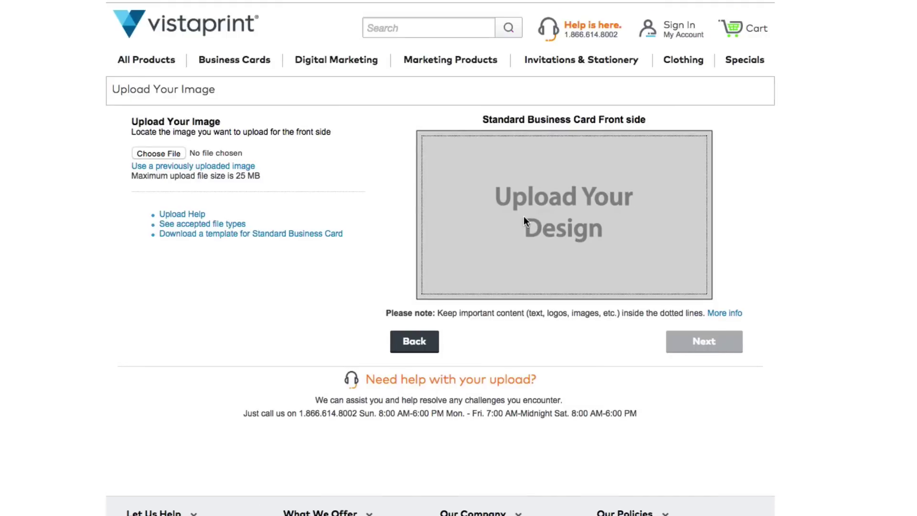
left_click(167, 152)
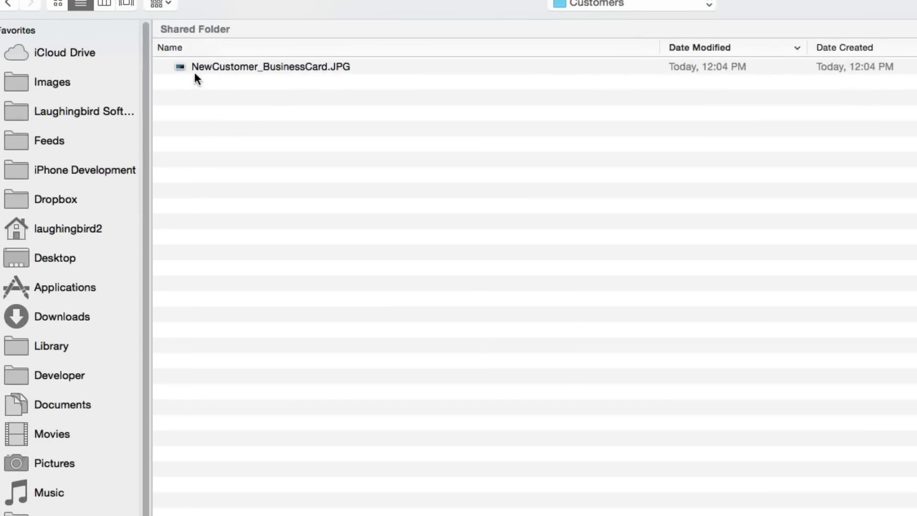
double_click(182, 67)
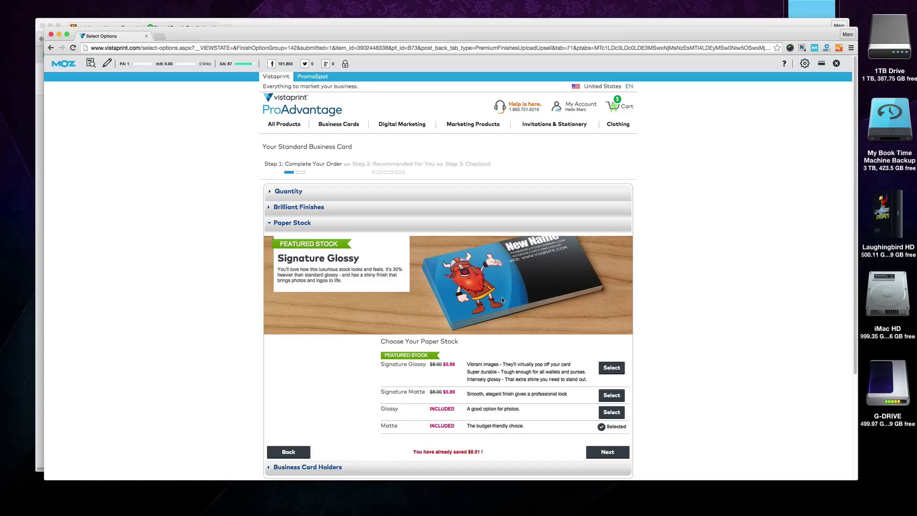
Review the order options and continue past the Matte paper stock choice.
scroll(502, 300, "down", 1)
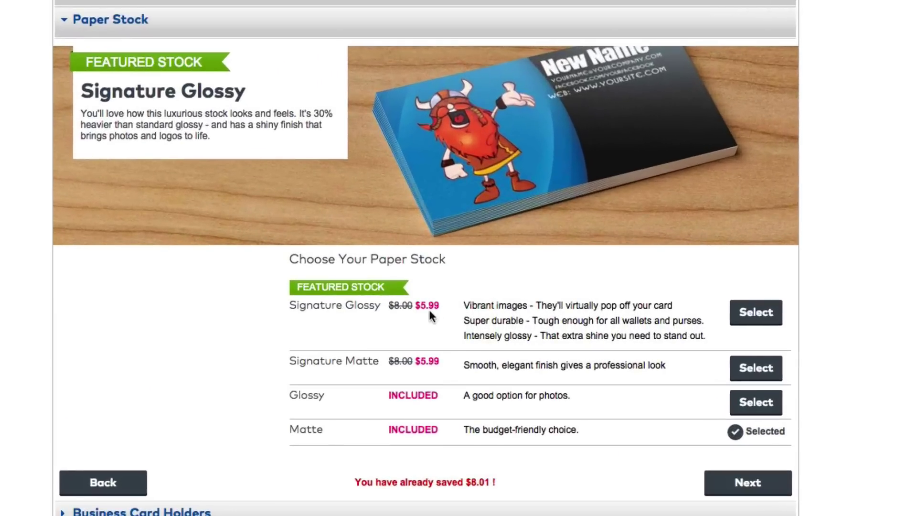
scroll(422, 310, "down", 3)
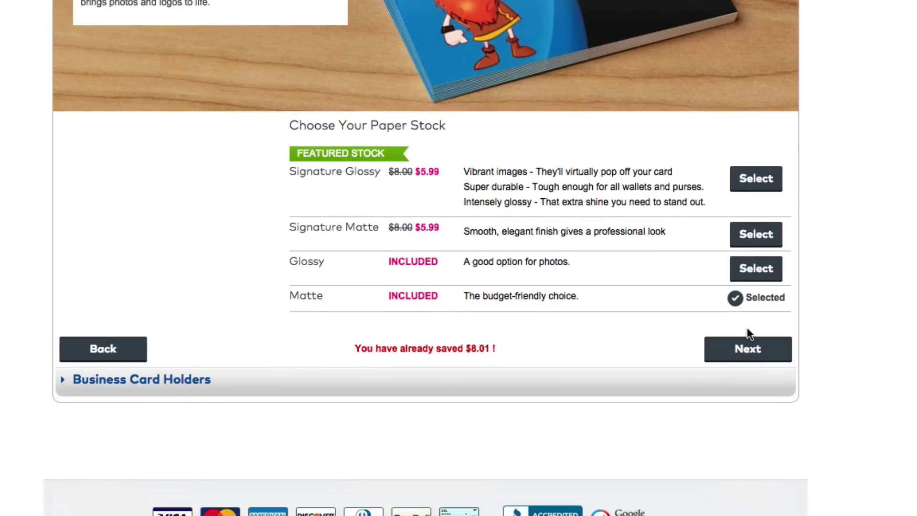
left_click(749, 353)
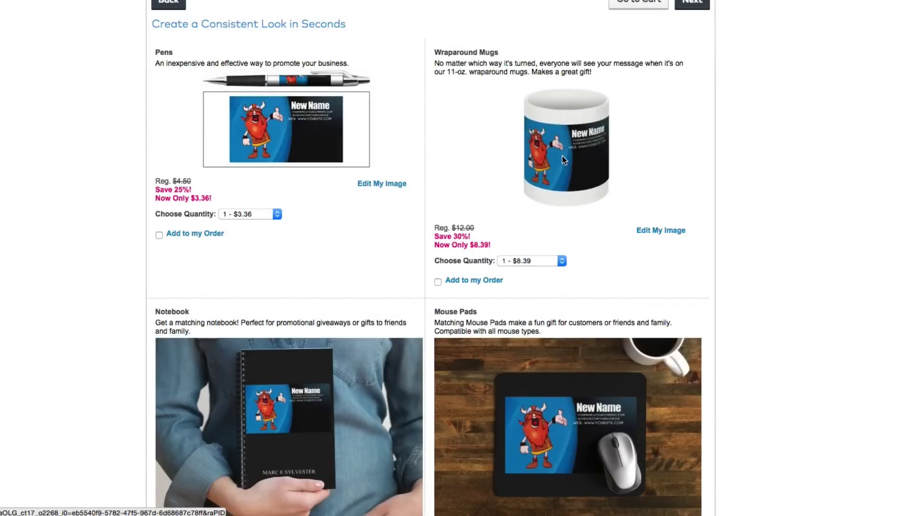
Scroll through matching products: pens, mugs, notebooks, mouse pads, stamps, stickers and thank-you cards.
scroll(563, 156, "down", 3)
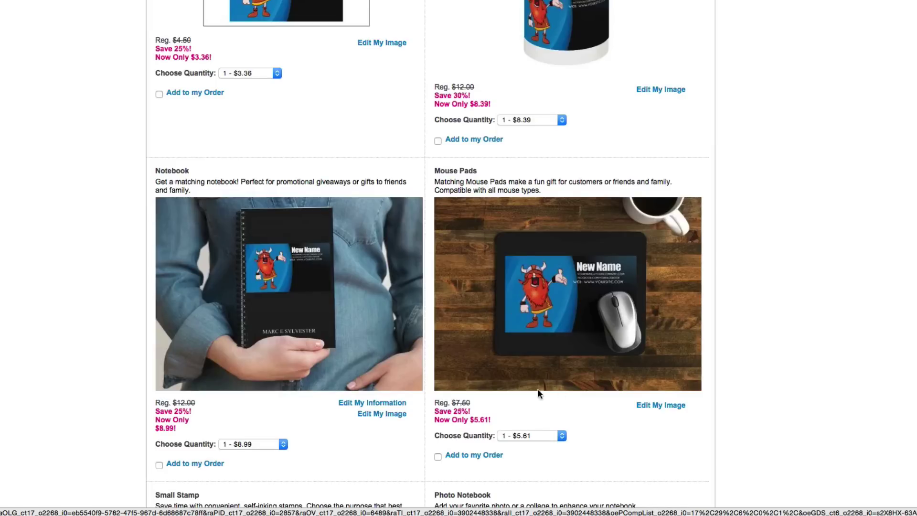
scroll(463, 423, "down", 1)
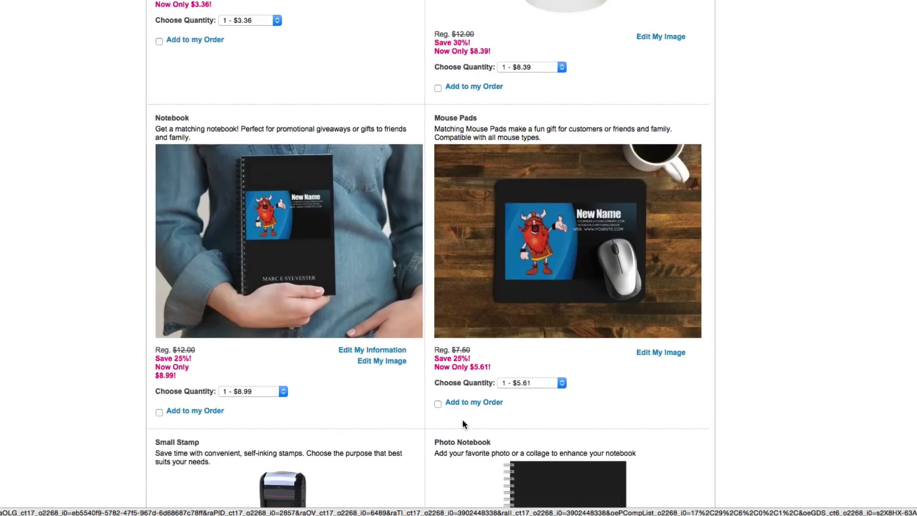
scroll(475, 370, "down", 1)
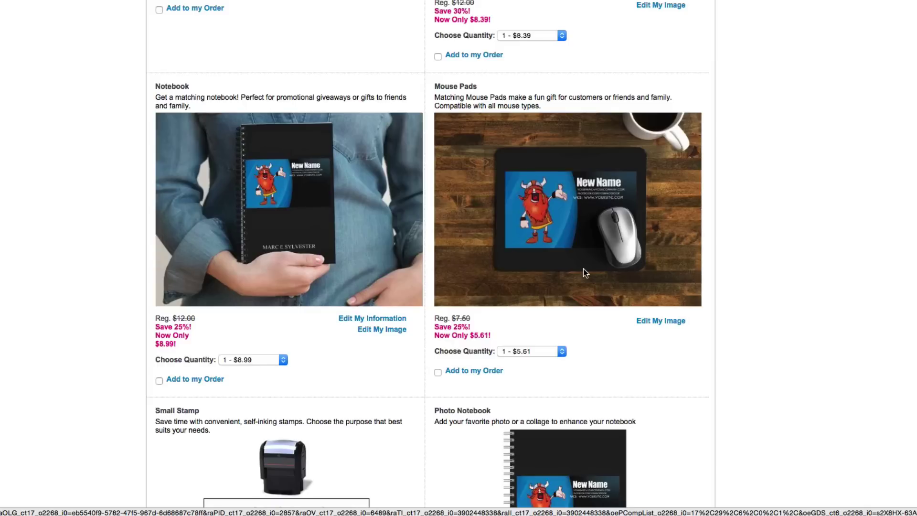
scroll(583, 259, "down", 5)
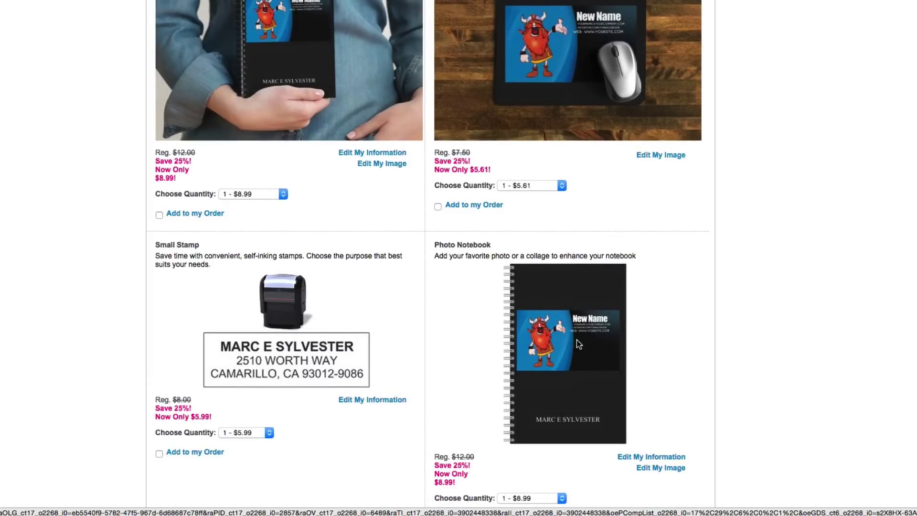
scroll(577, 340, "down", 9)
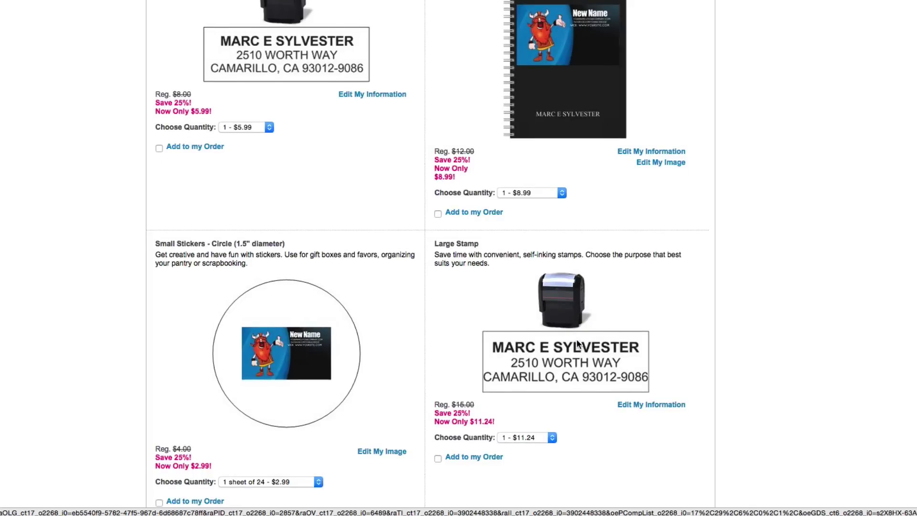
scroll(577, 344, "down", 10)
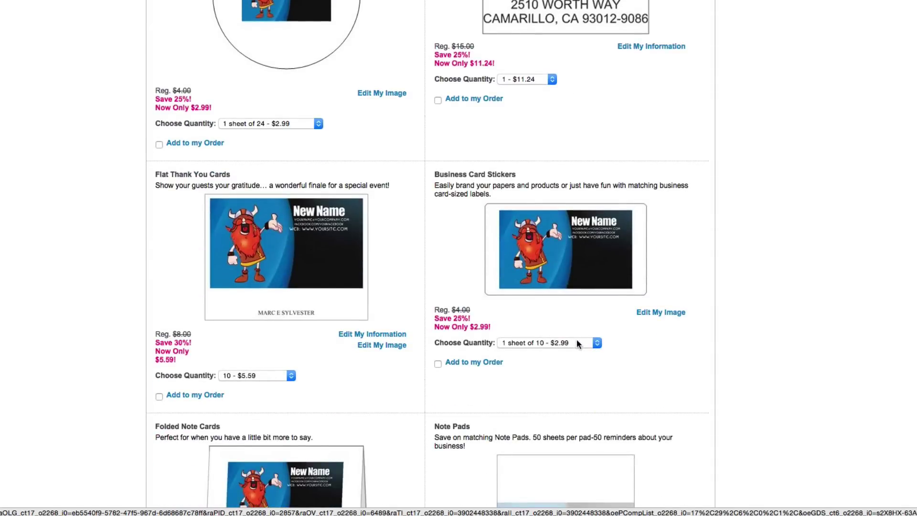
scroll(577, 340, "down", 10)
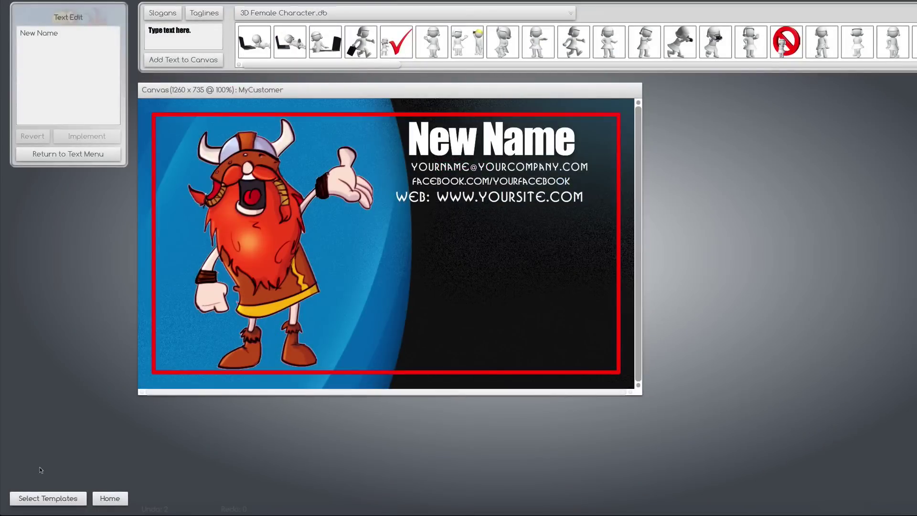
Return from the New Name card editor to the template chooser via Select Templates.
left_click(44, 499)
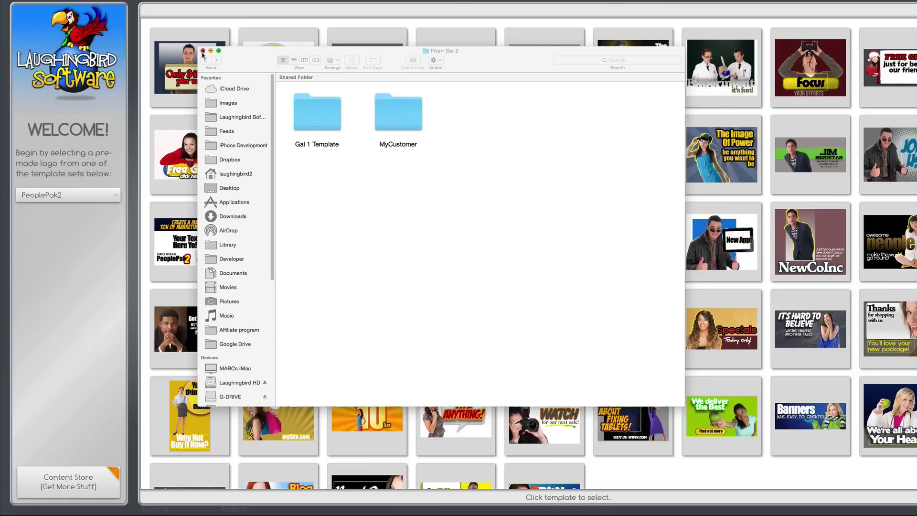
Close the Fiverr Set 2 Finder window to get back to the template gallery.
left_click(202, 50)
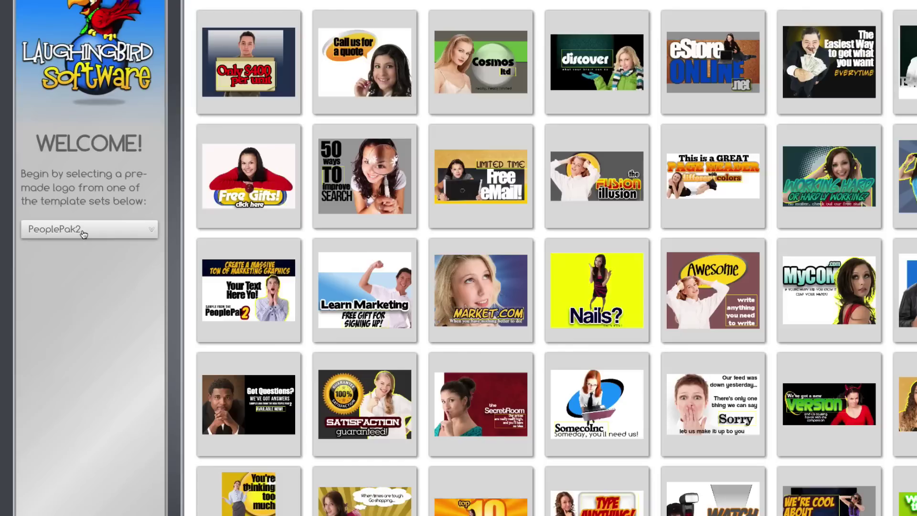
Browse the YouTube Banners, YouTube Thumbnails, then Baldy Bob and Kiki template sets.
left_click(83, 234)
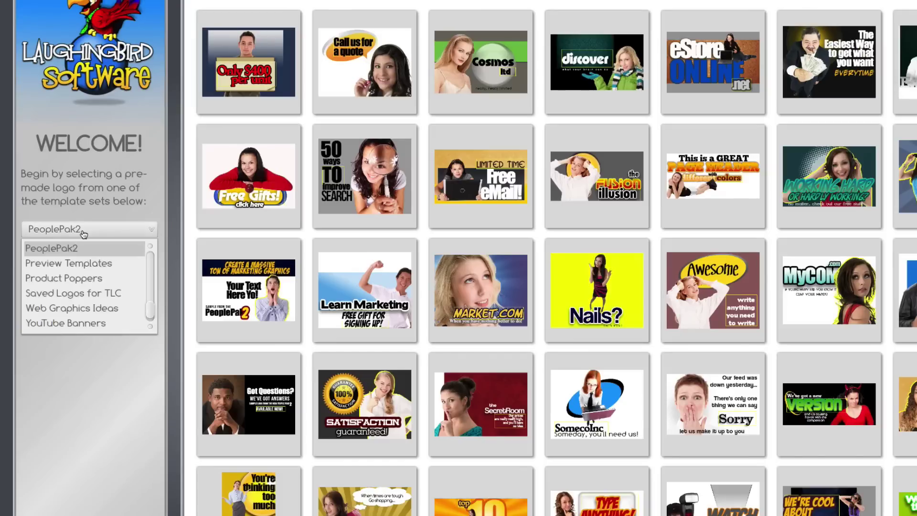
left_click(92, 323)
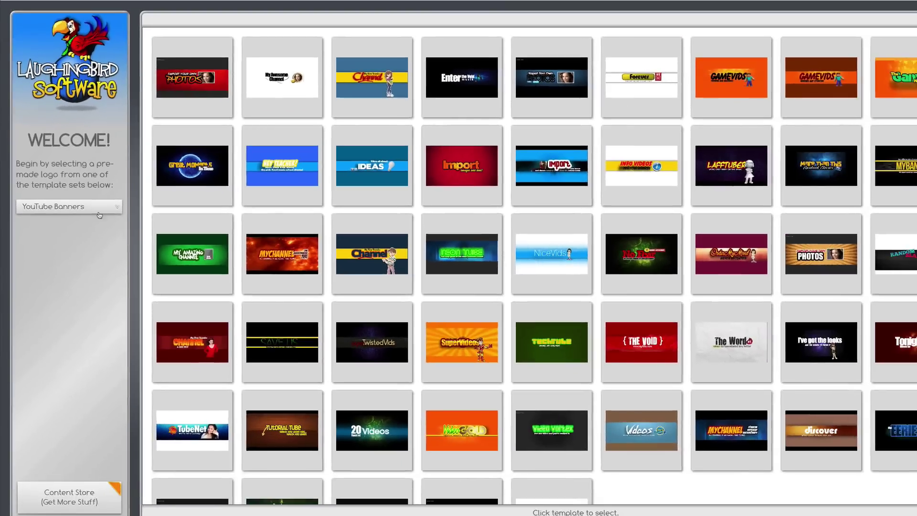
left_click(90, 230)
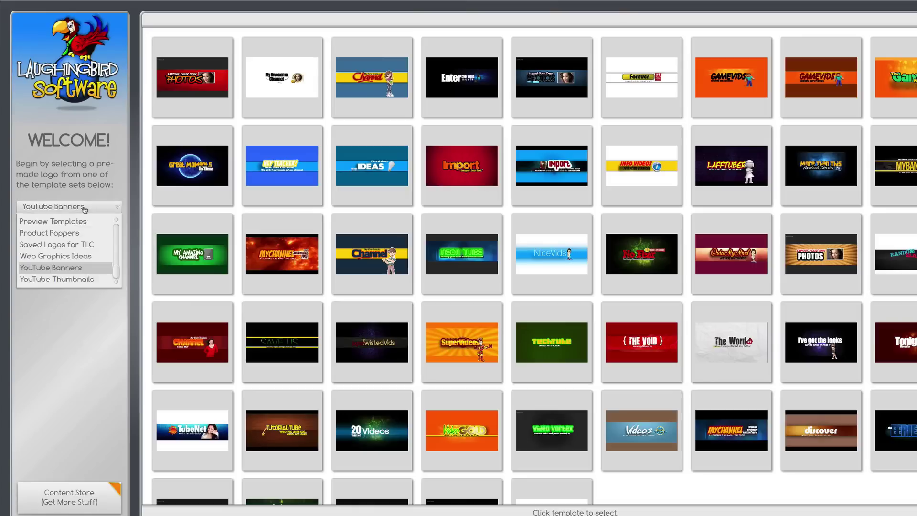
left_click(67, 279)
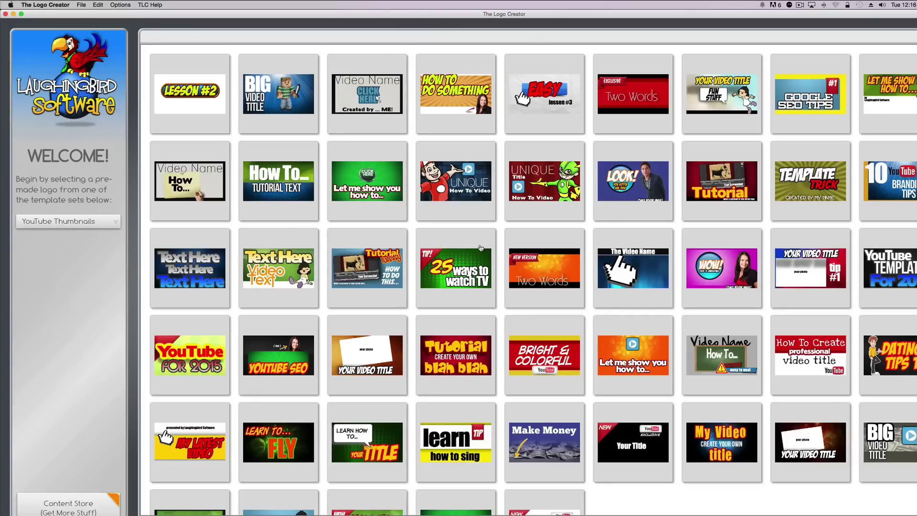
left_click(116, 220)
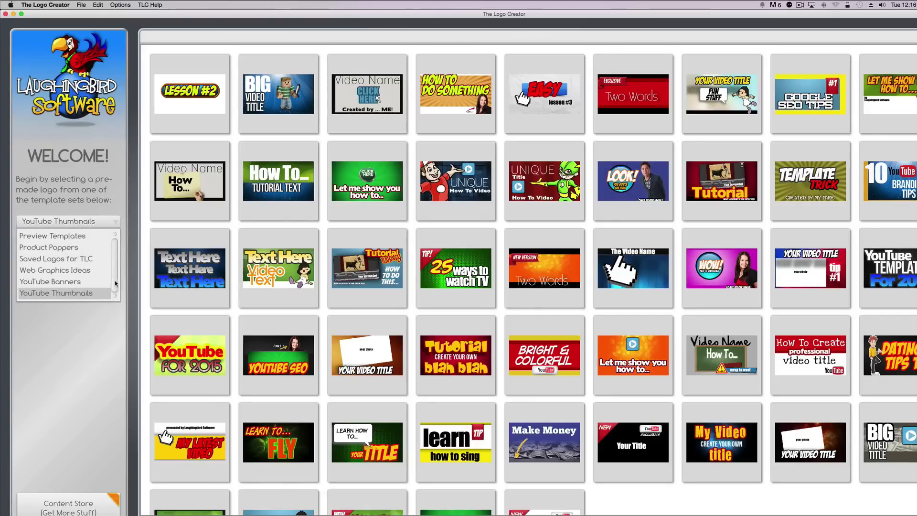
scroll(116, 262, "up", 5)
left_click(78, 262)
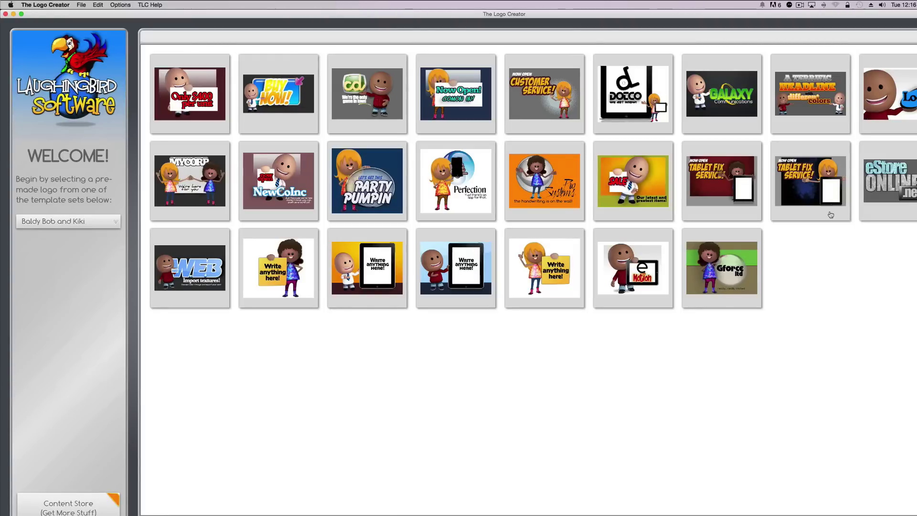
Hide the app, bring back Etsy's youtube graphics results, and check Alexa's ranking of 138.
key("super+w")
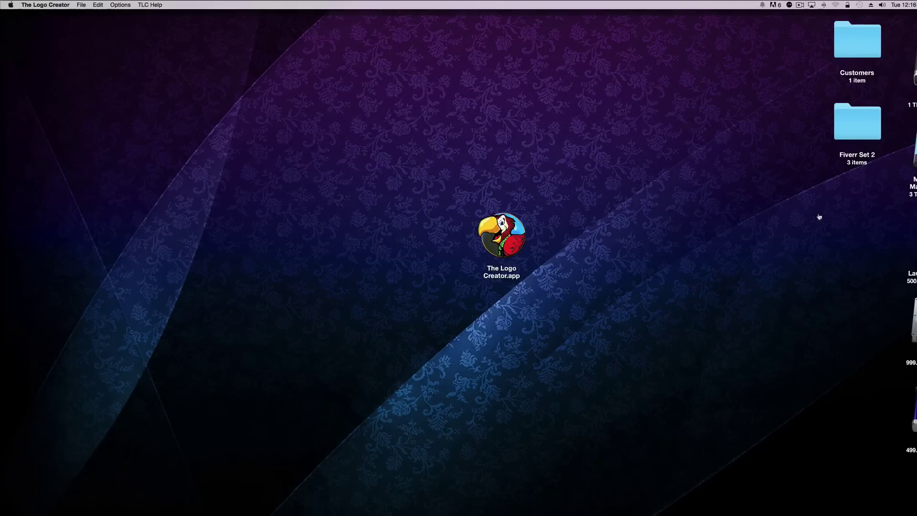
left_click(241, 512)
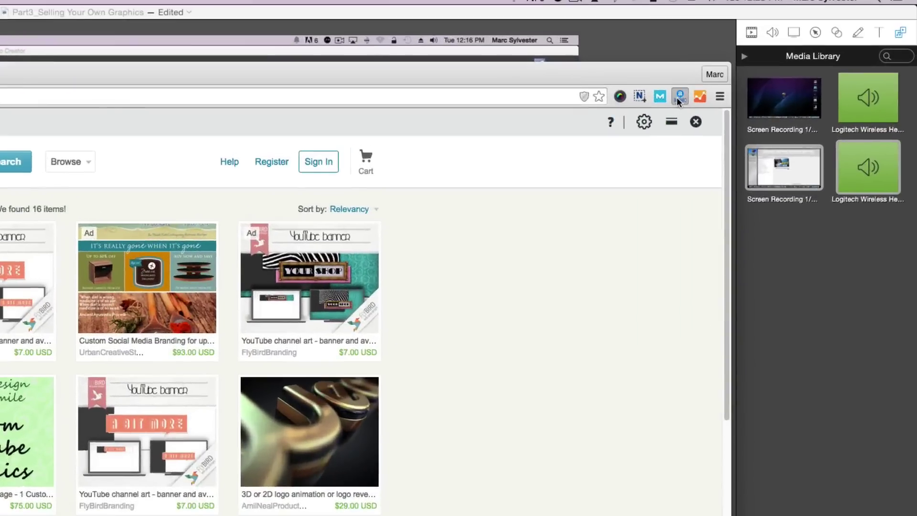
left_click(678, 97)
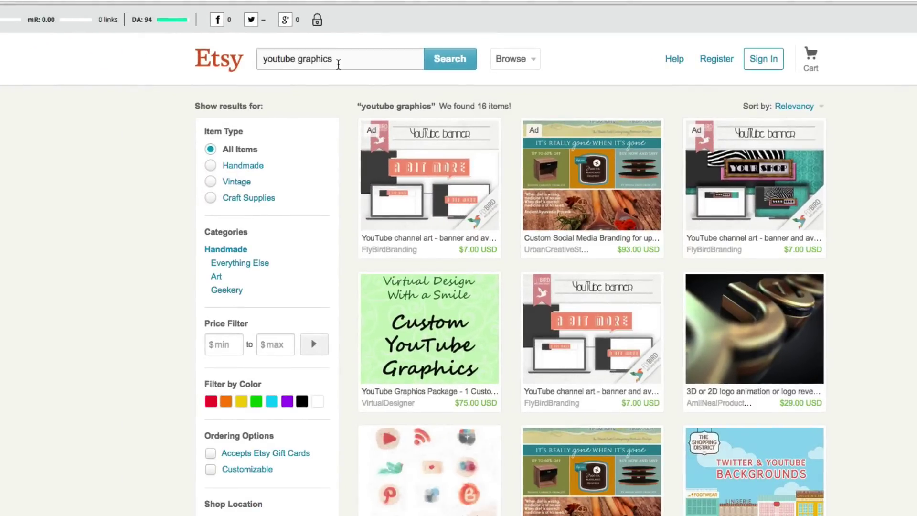
Search Etsy for 'Business Cards', fixing the capitalisation, to list 44,814 items.
left_click_drag(335, 59, 235, 58)
type("BUsiness Cards")
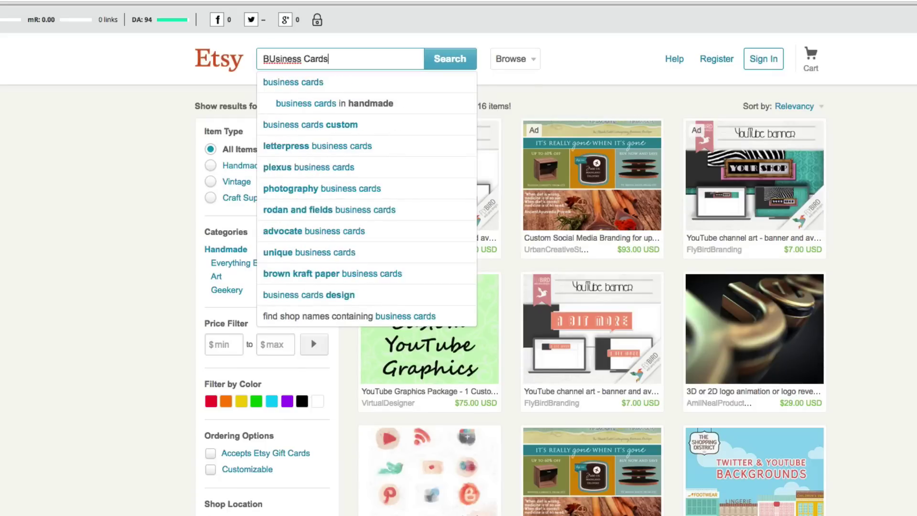
key("Return")
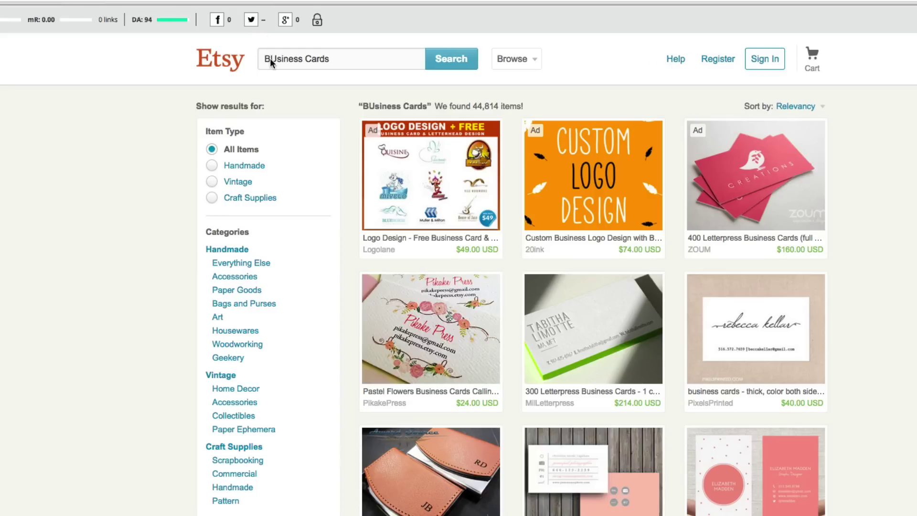
left_click(265, 32)
key("Delete")
type("u")
key("Escape")
key("Return")
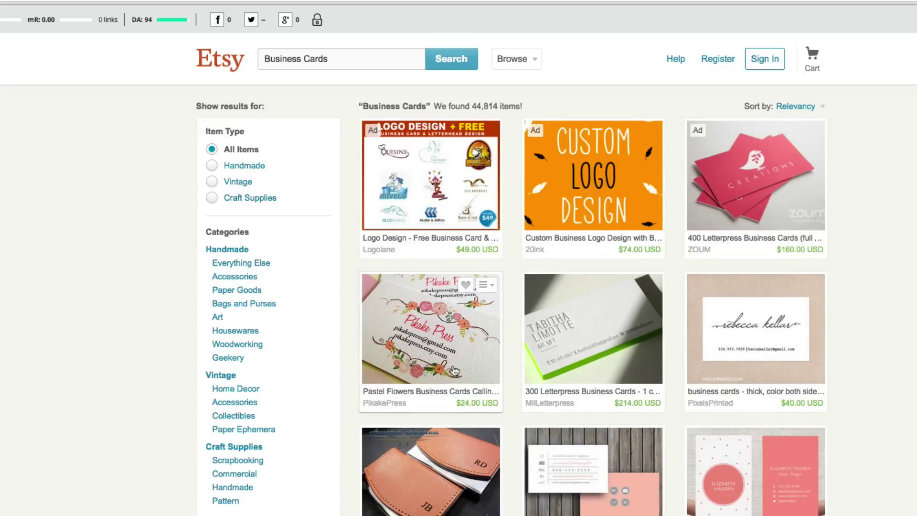
Open the $214.00 300 Letterpress Business Cards listing and scroll through its description.
left_click(576, 370)
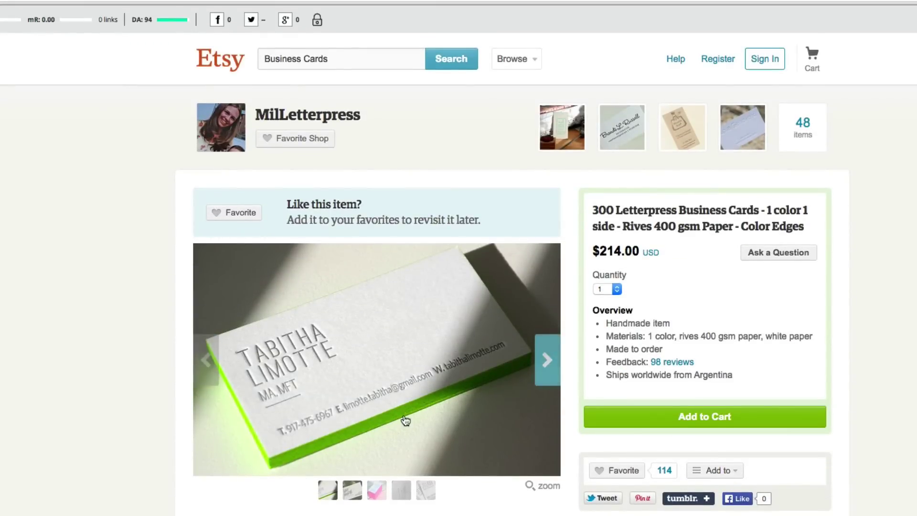
scroll(404, 419, "down", 5)
scroll(405, 420, "down", 12)
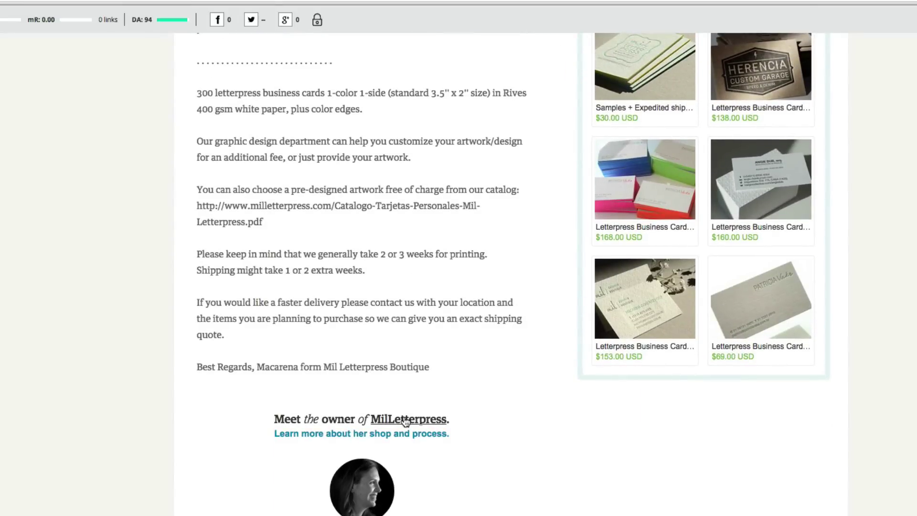
scroll(405, 420, "up", 15)
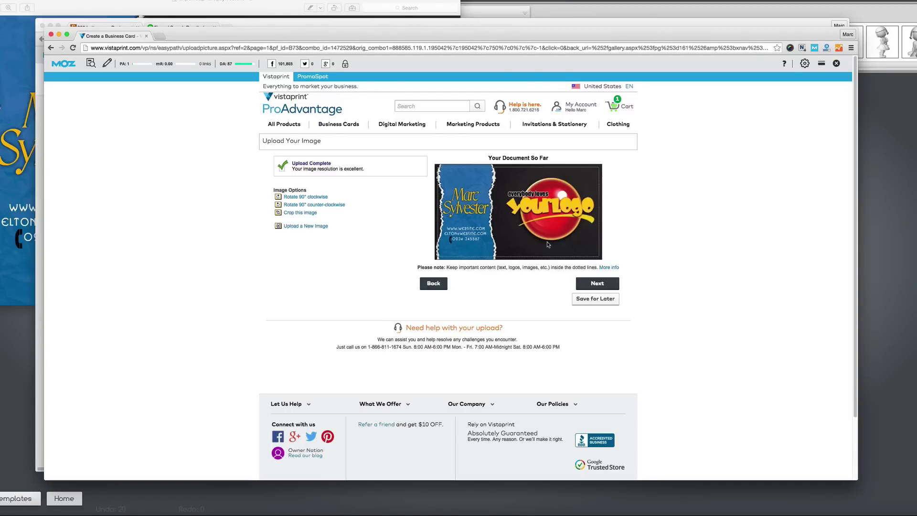
Compare Fiverr's youtube graphics results, then return to the Etsy letterpress listing.
left_click(124, 22)
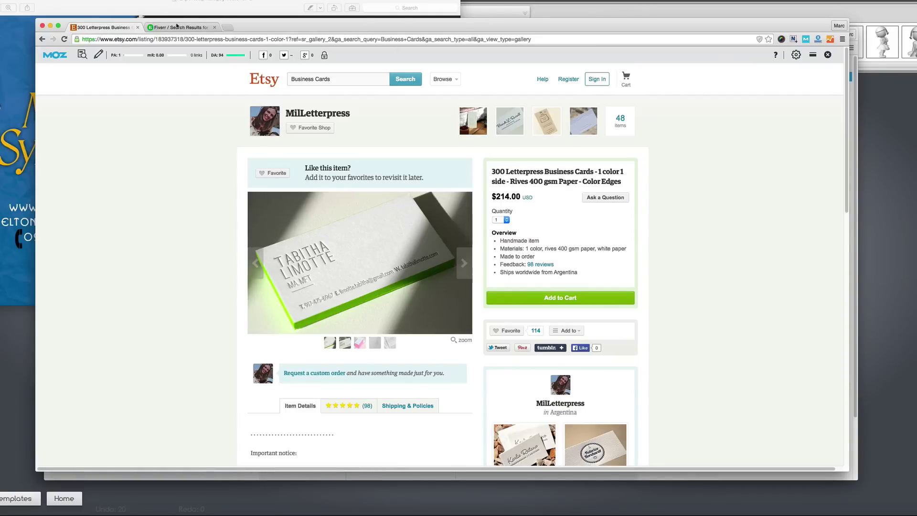
left_click(178, 28)
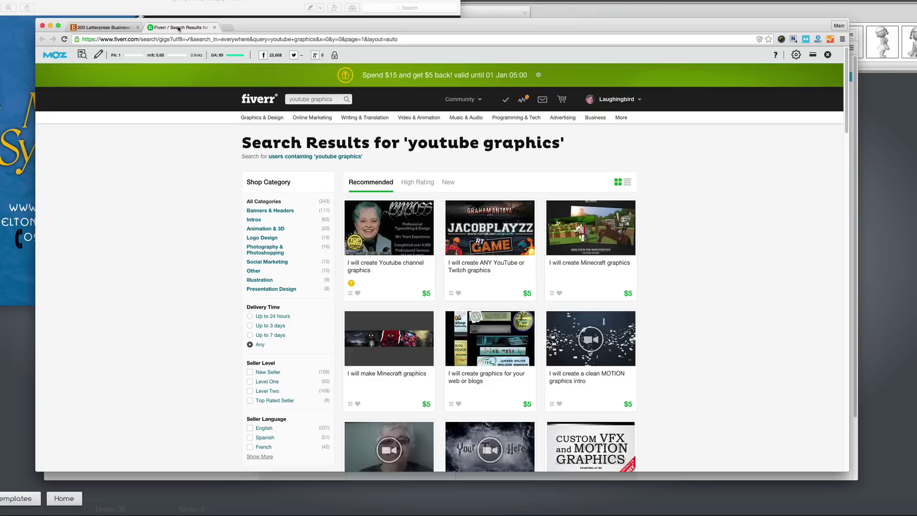
left_click(110, 28)
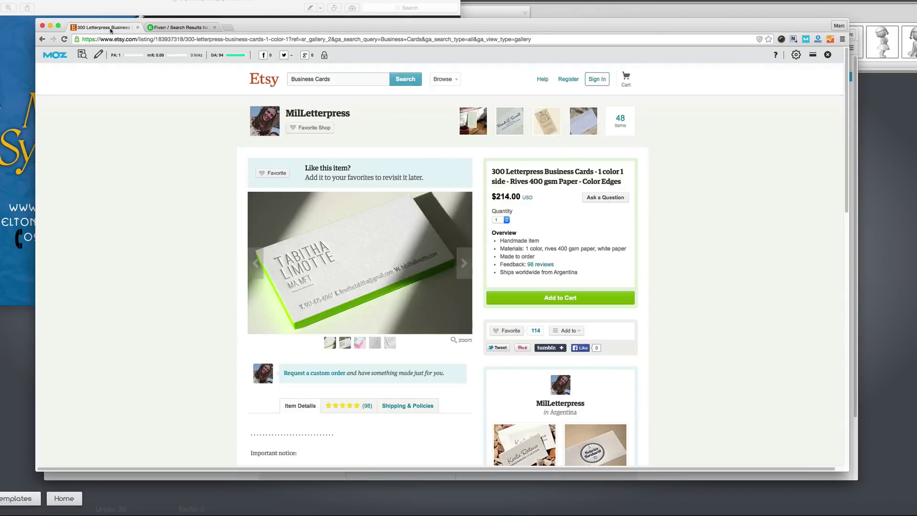